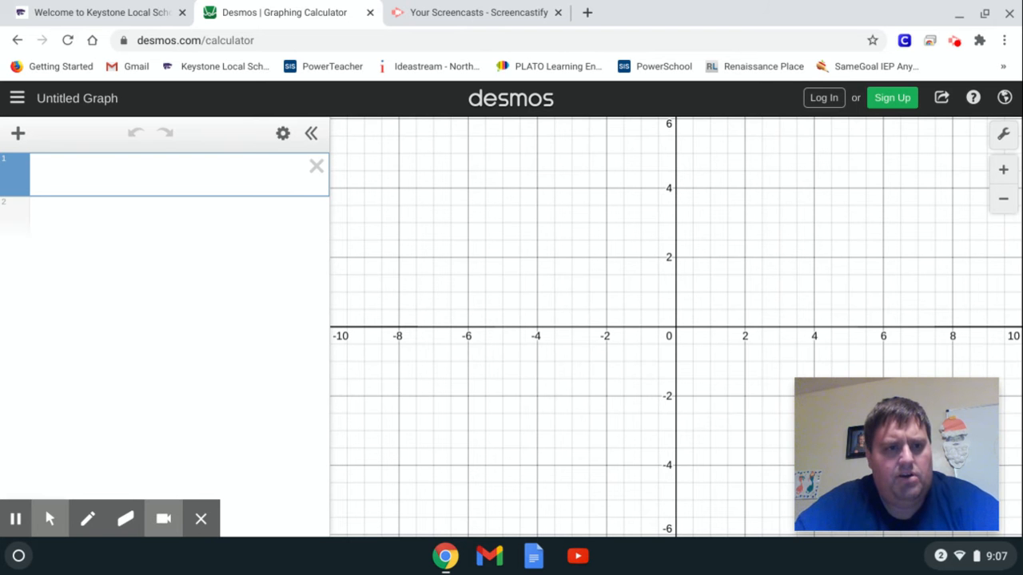
Create an empty data table with x1 and y1 columns in the first expression line
type("table")
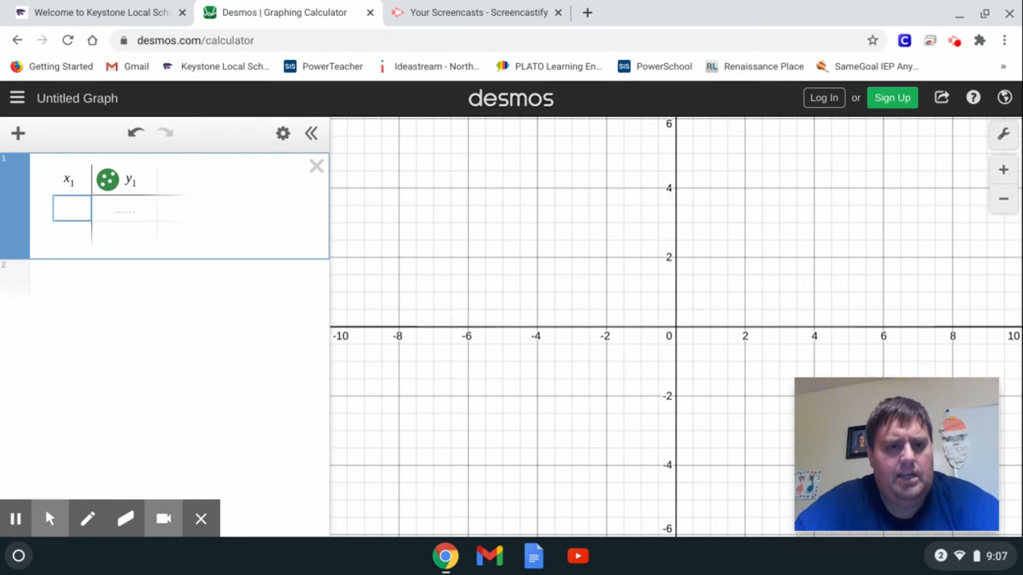
left_click(317, 166)
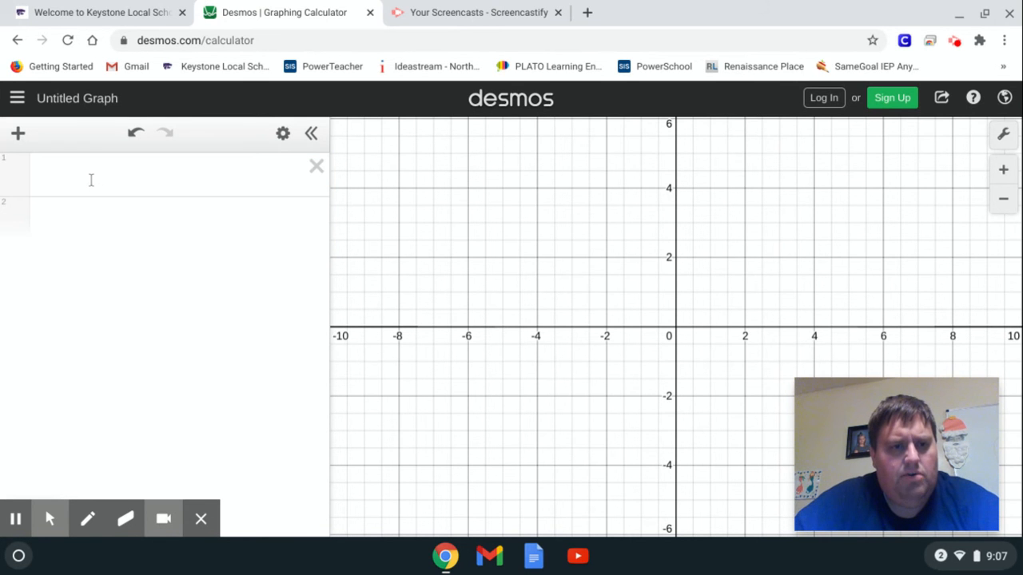
left_click(91, 179)
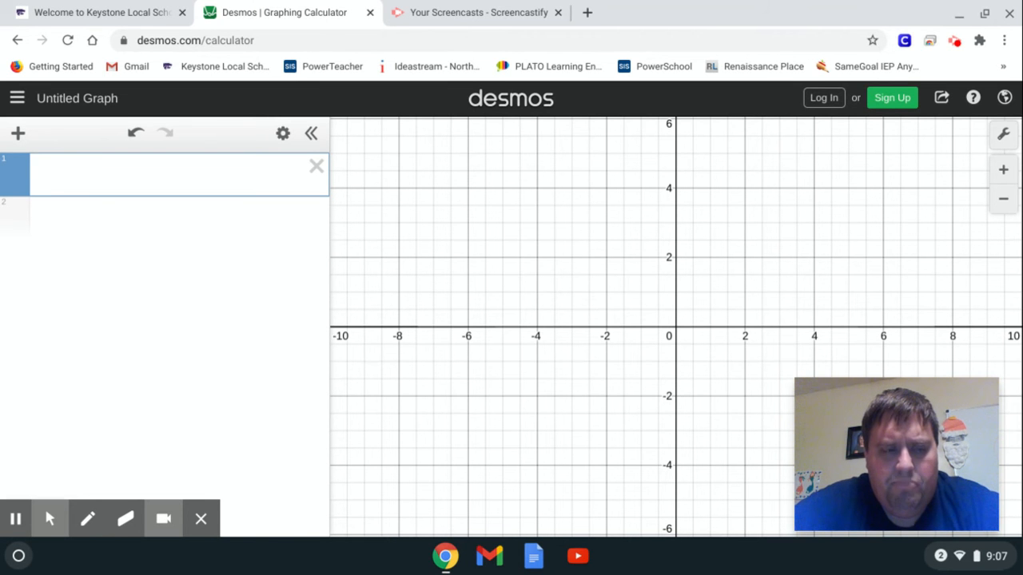
type("t")
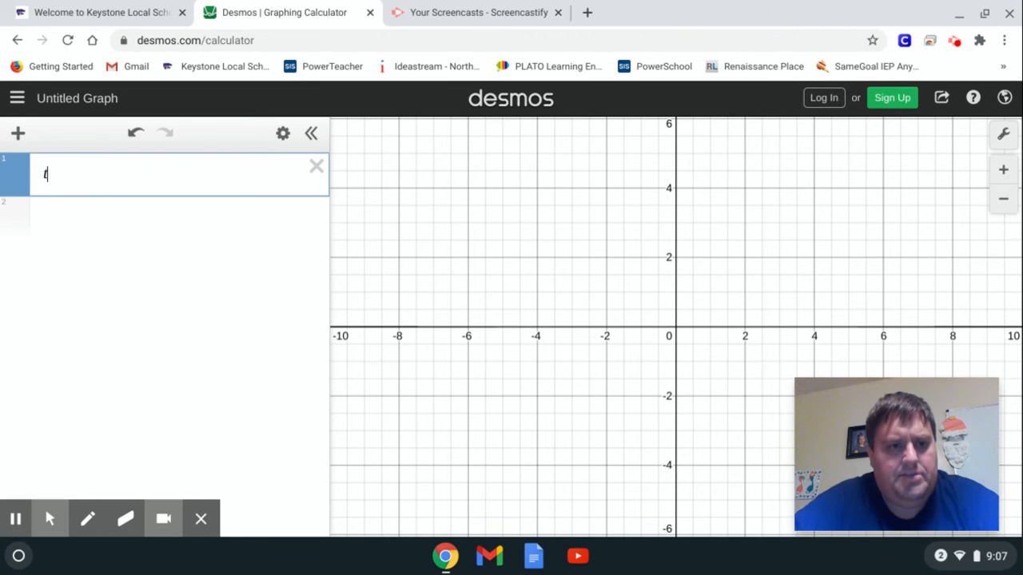
type("able")
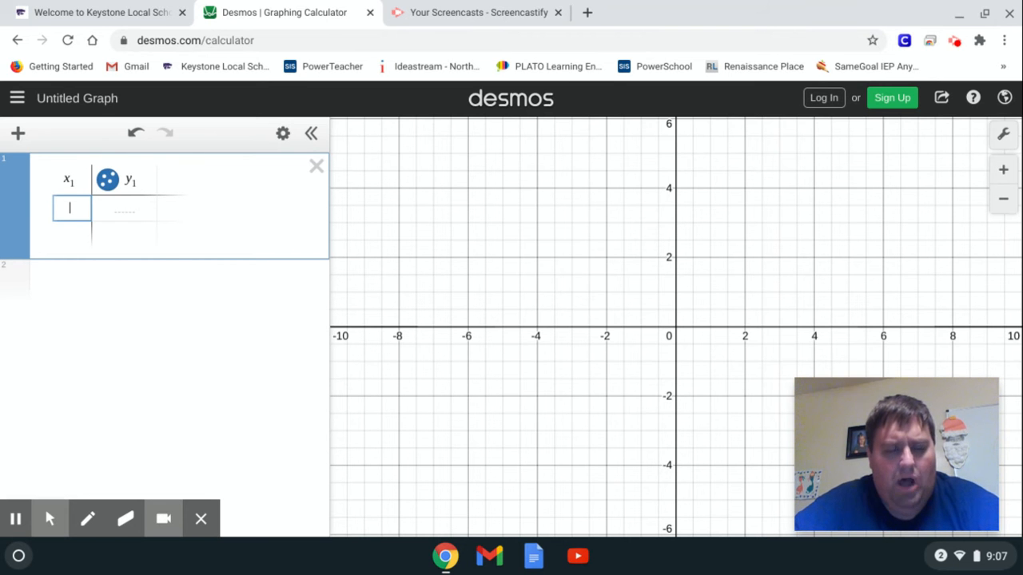
Enter the point (2, 4) in the table's first row
type("2")
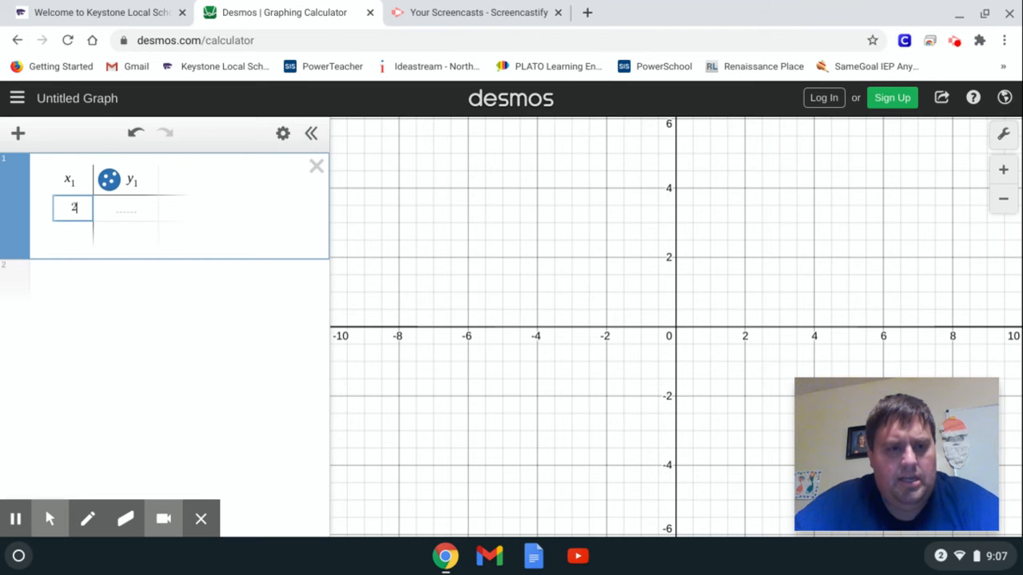
key("Tab")
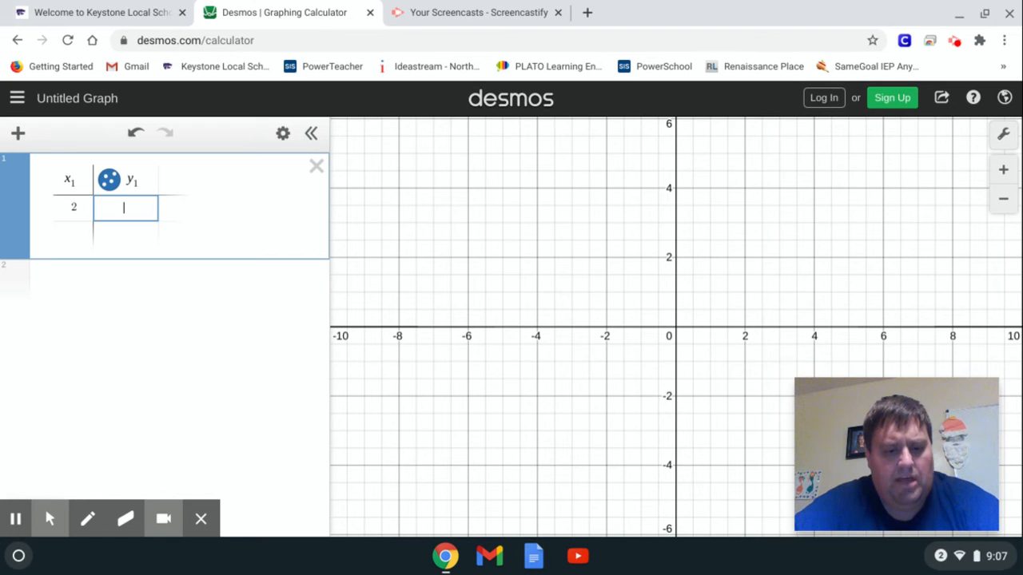
type("4")
key("Return")
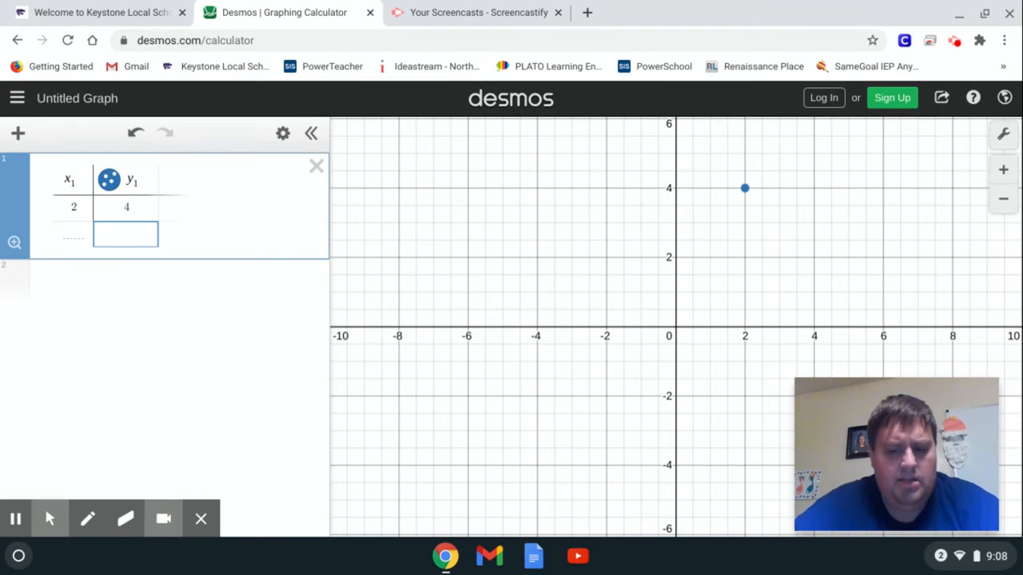
key("Left")
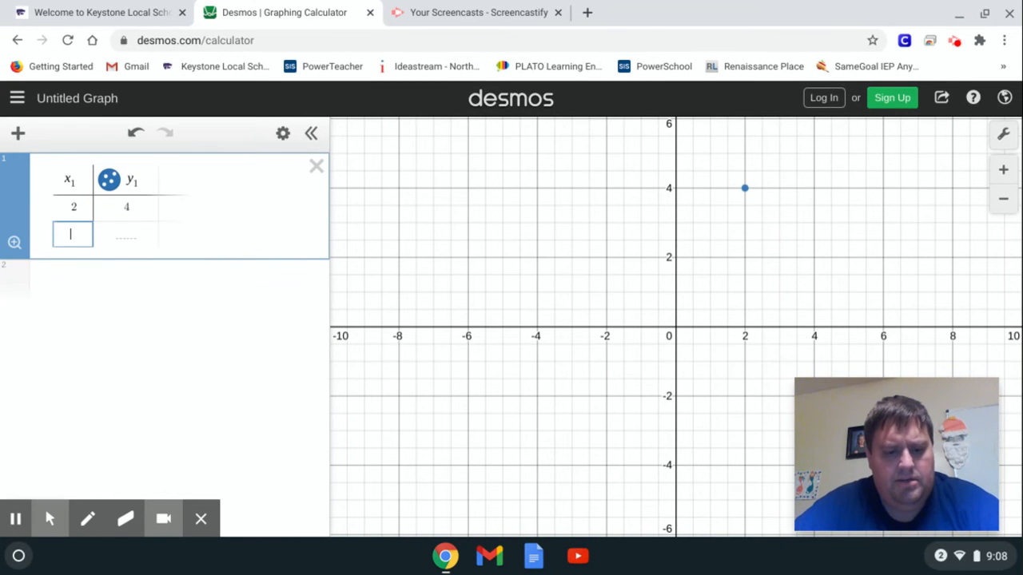
Add the points (3, 6) and (3, 7) as the table's second and third rows
type("3")
key("Right")
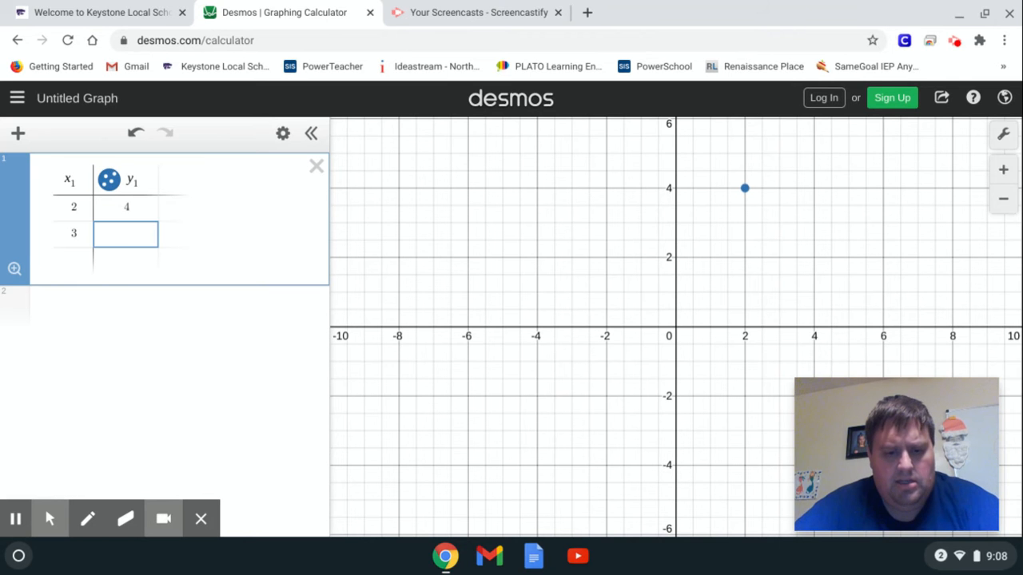
type("6")
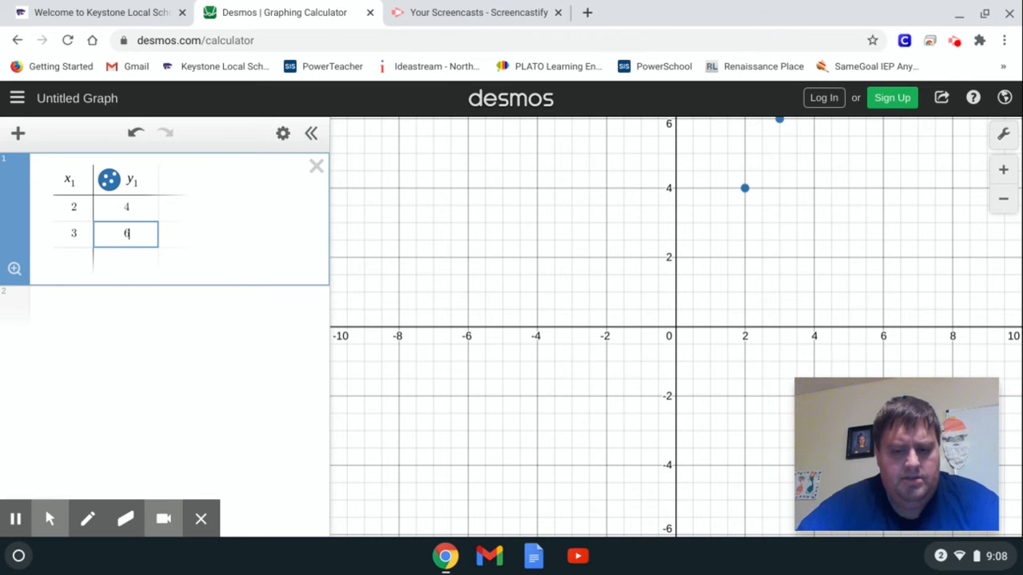
key("Return")
key("Left")
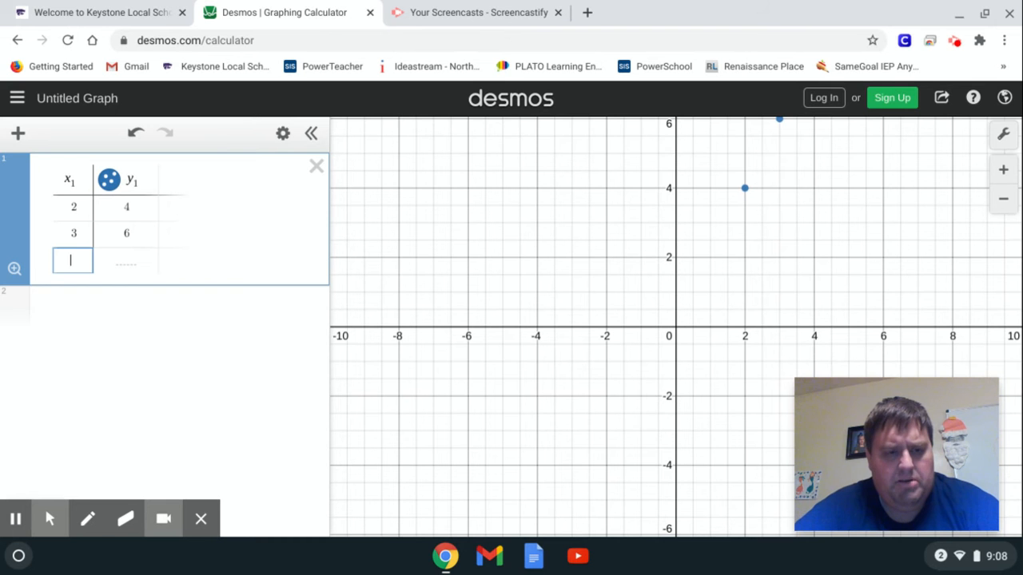
type("3")
key("Right")
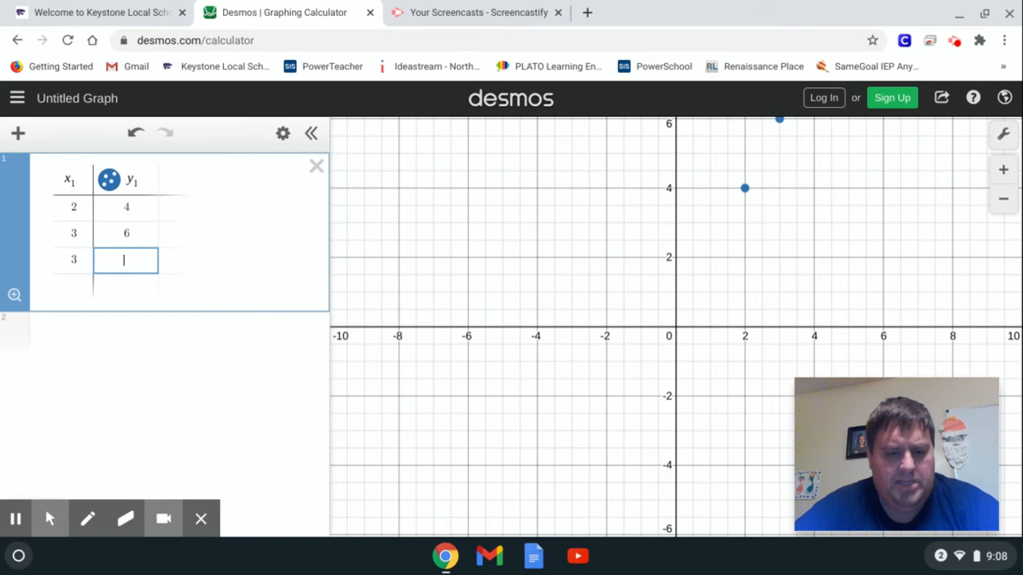
type("7")
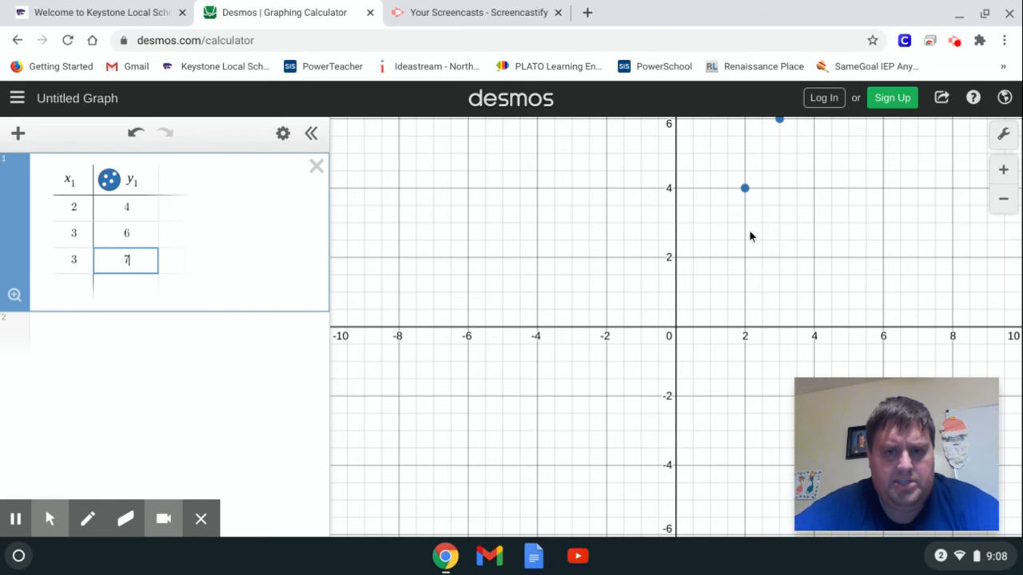
left_click_drag(744, 244, 565, 366)
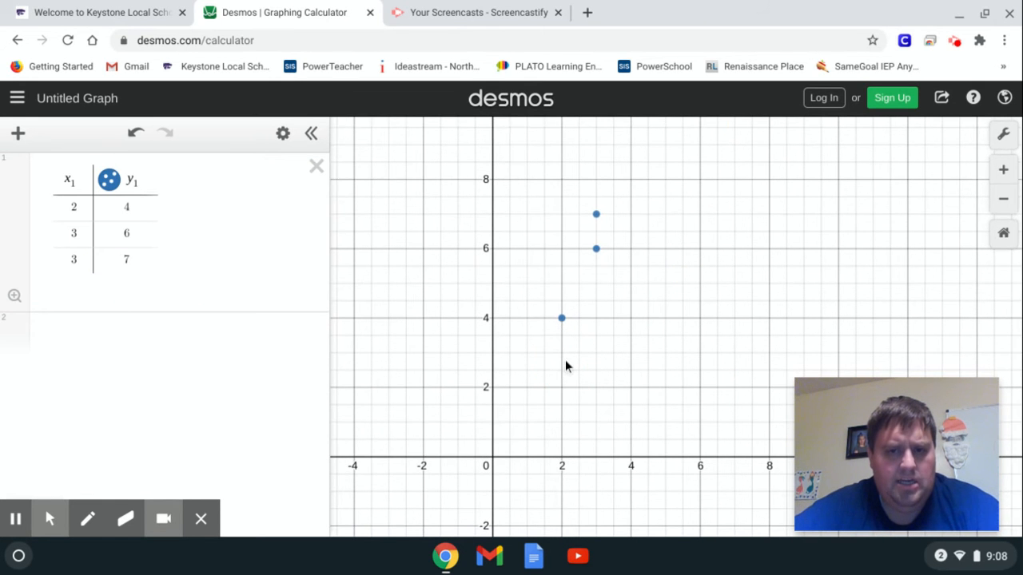
Add the points (5, 10) and (4, 9) as the table's fourth and fifth rows
left_click(73, 286)
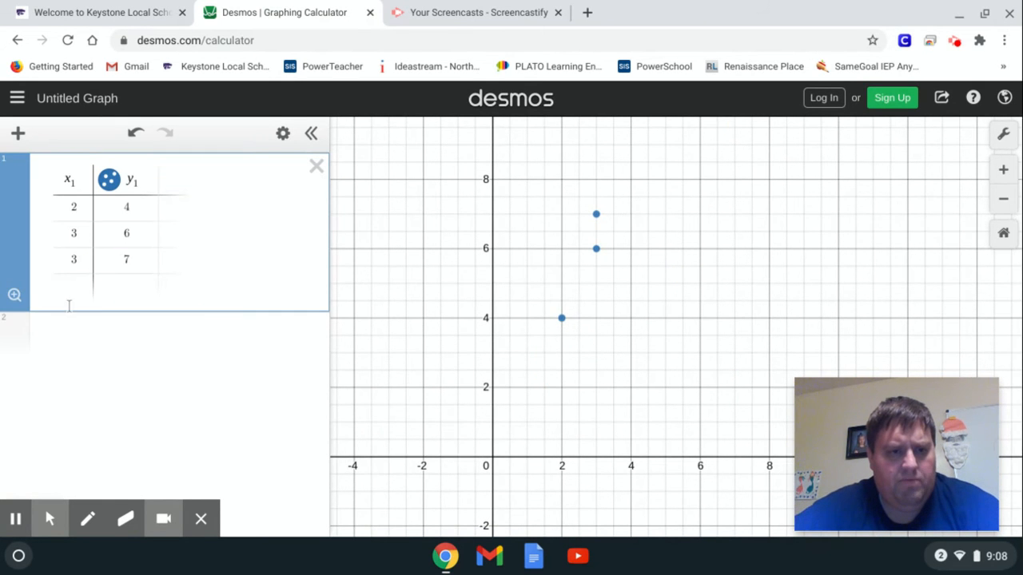
left_click(72, 286)
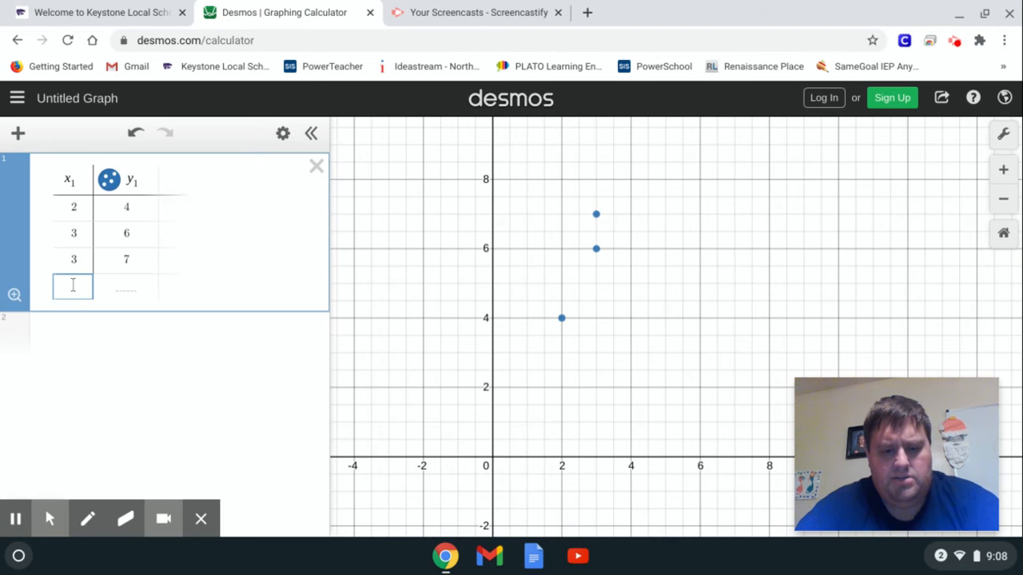
type("5")
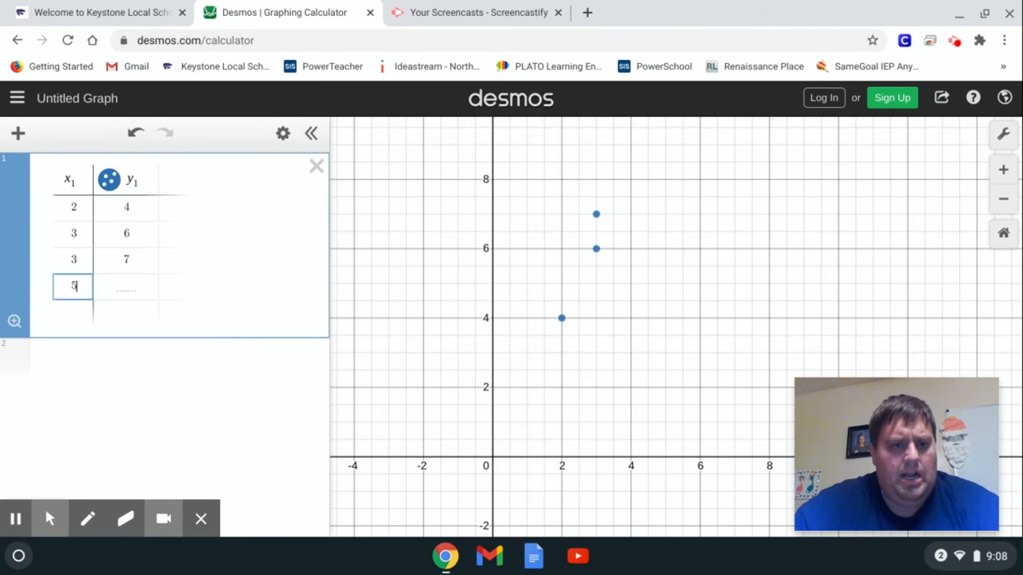
key("Tab")
type("10")
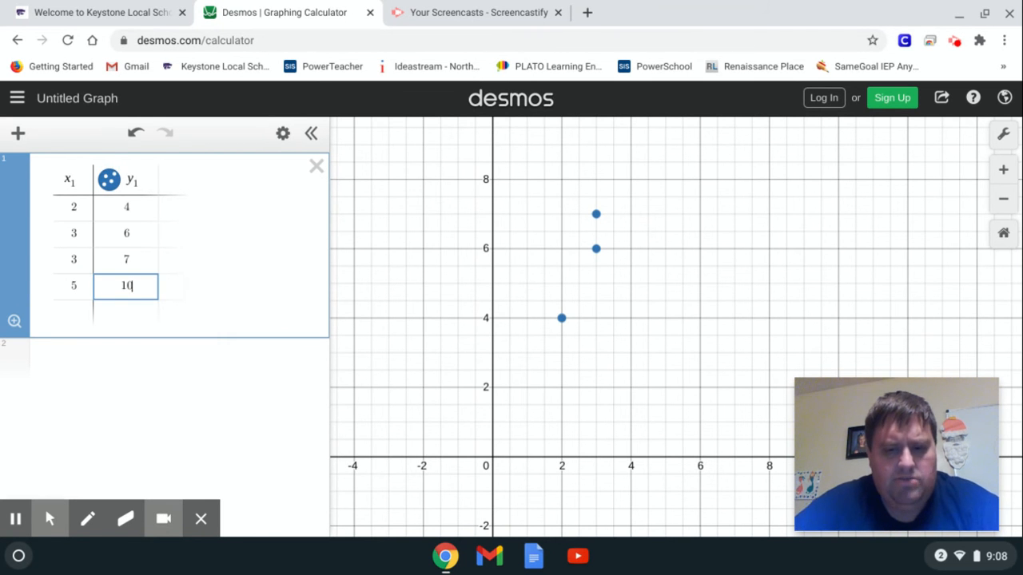
key("Return")
key("Left")
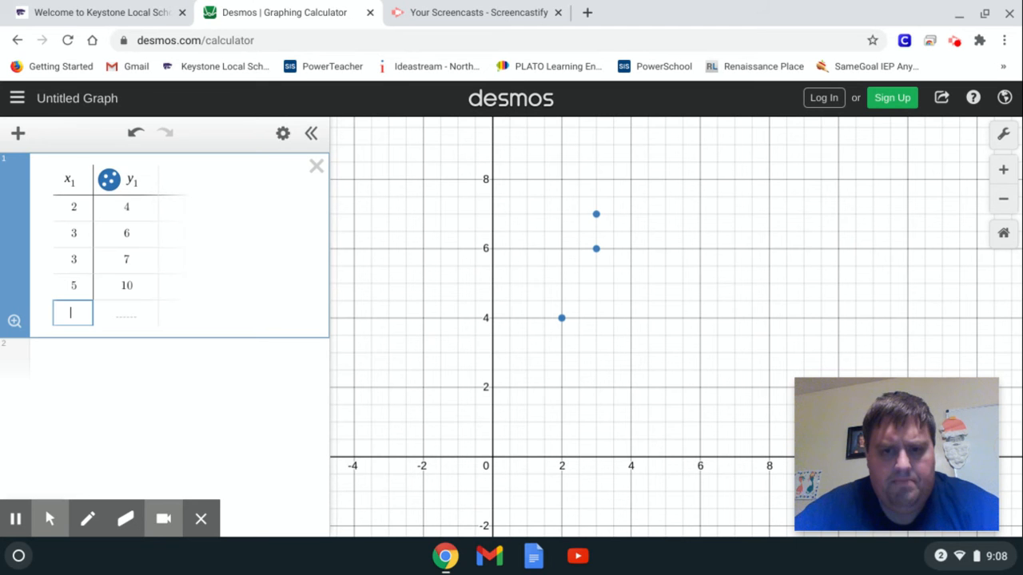
type("4")
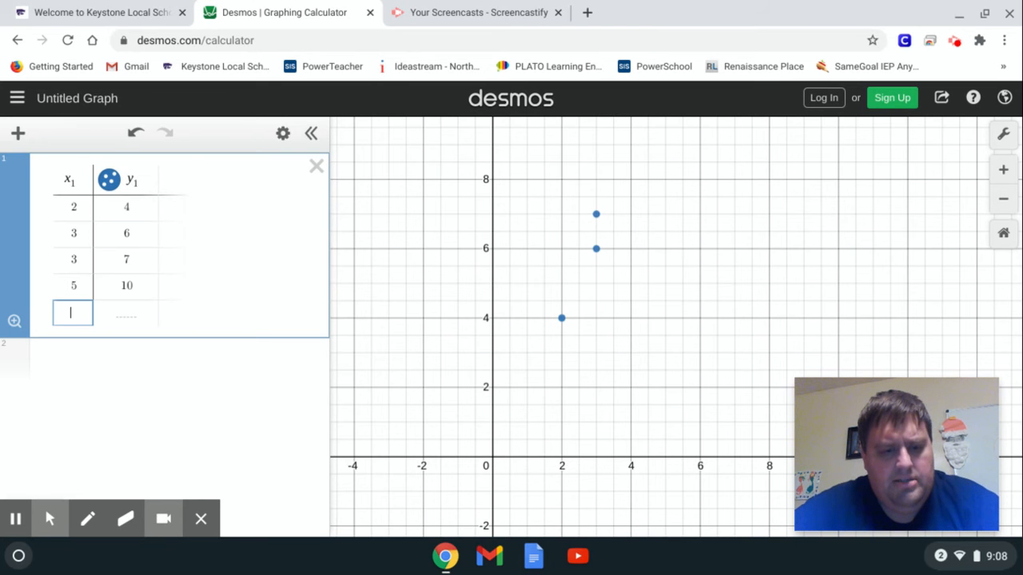
key("Tab")
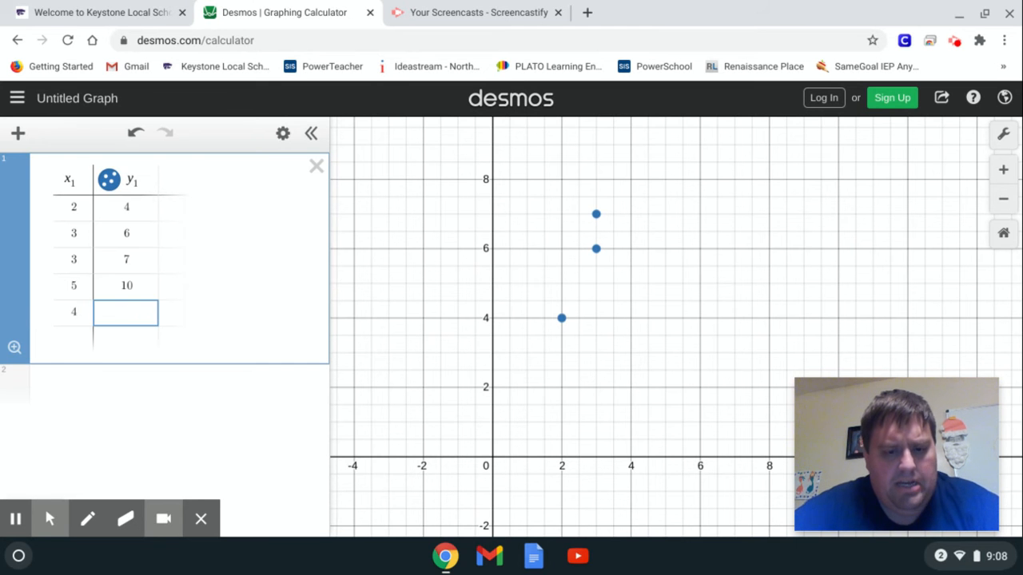
type("9")
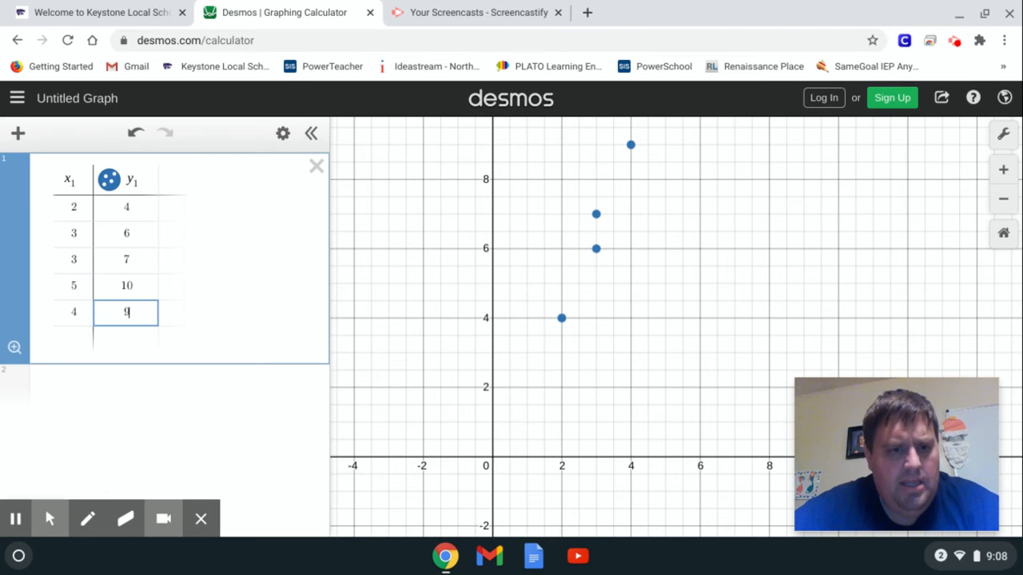
key("Return")
key("Left")
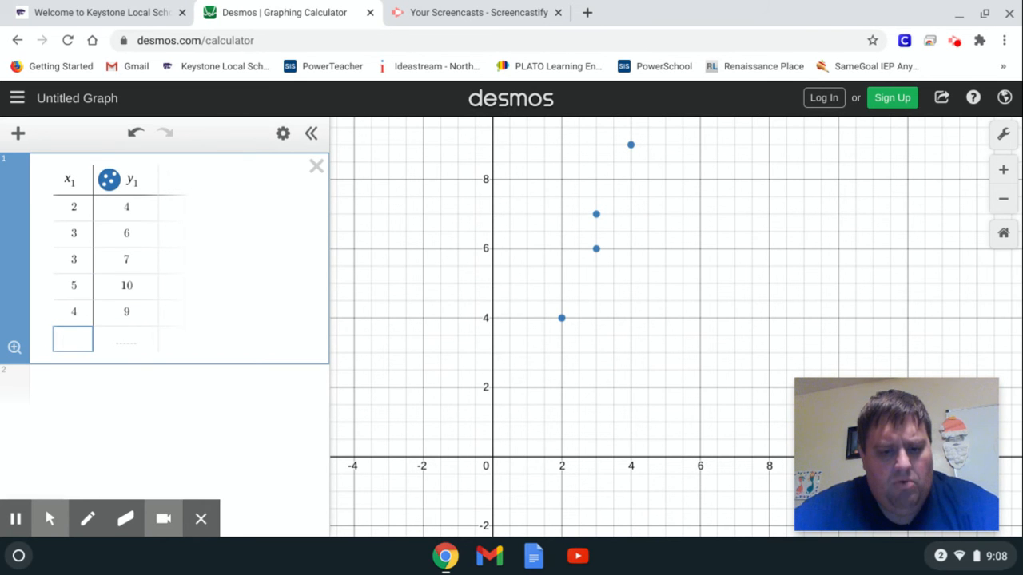
Add the points (7, 15) and (8, 19) as the table's sixth and seventh rows
type("7")
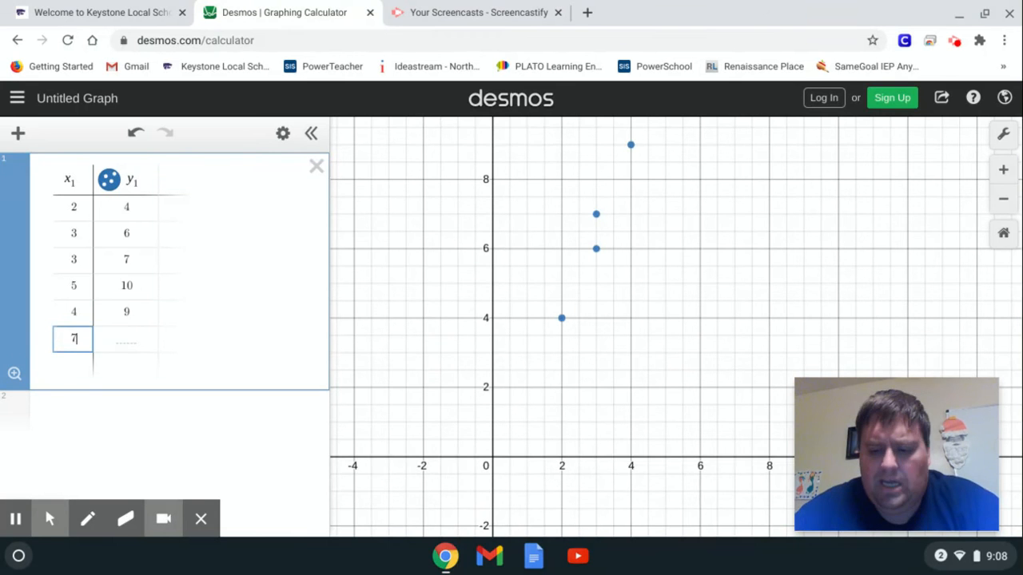
key("Right")
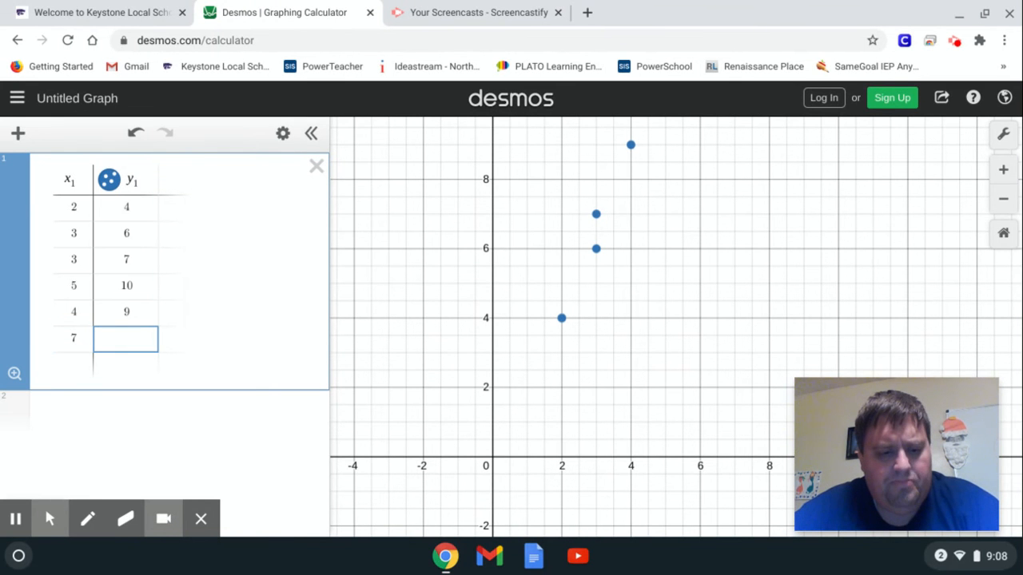
type("15")
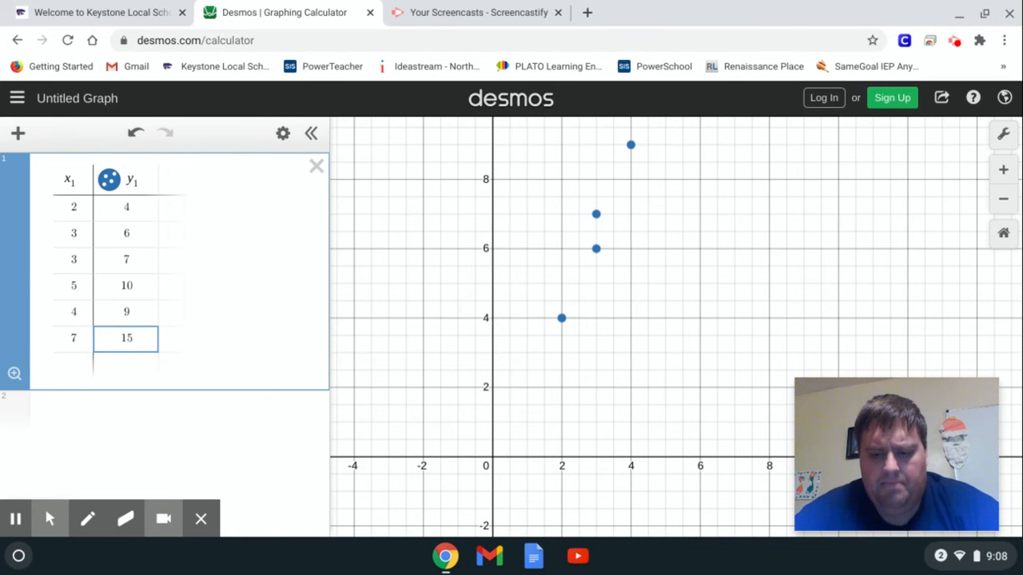
key("Return")
key("Left")
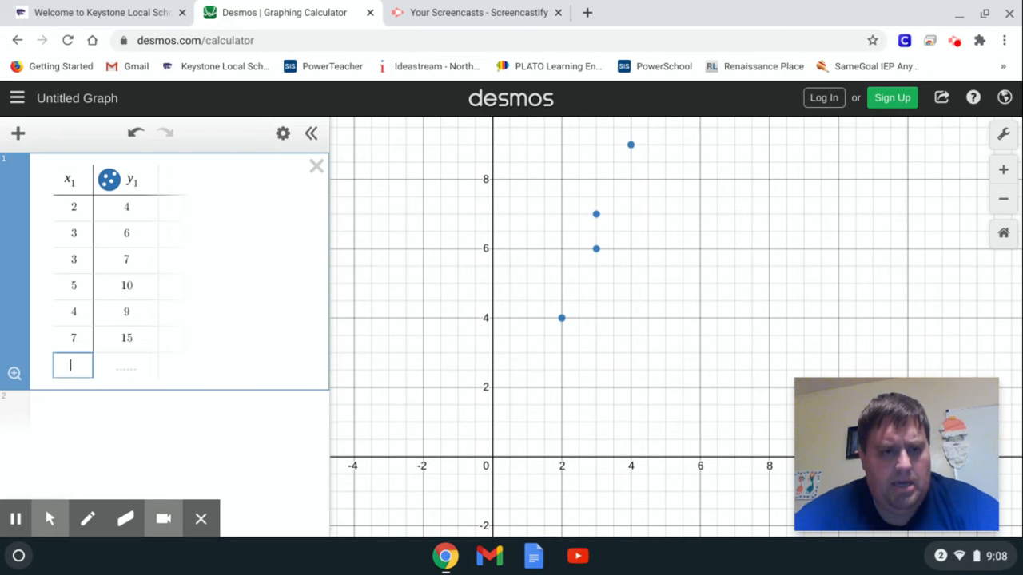
type("8")
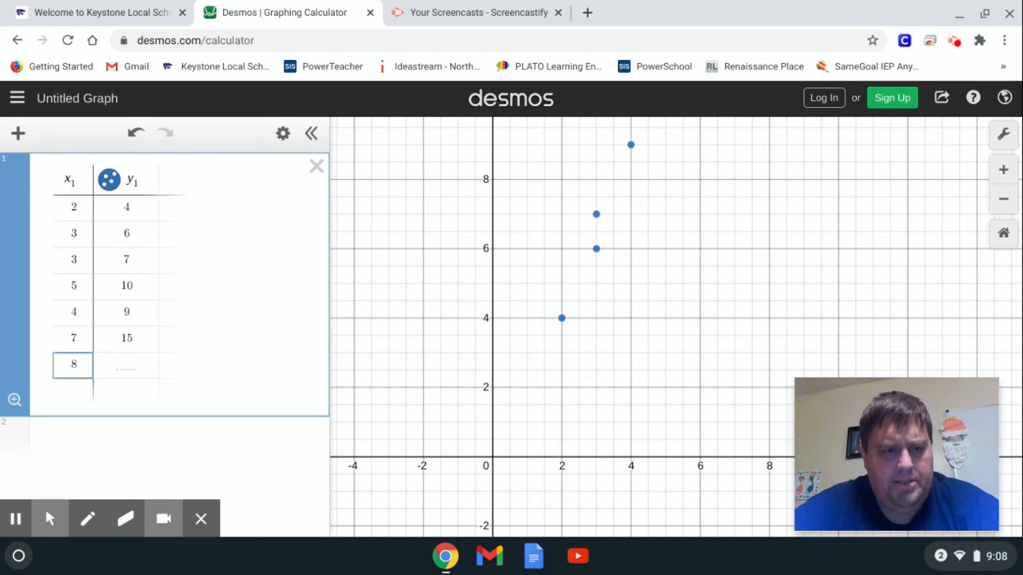
key("Right")
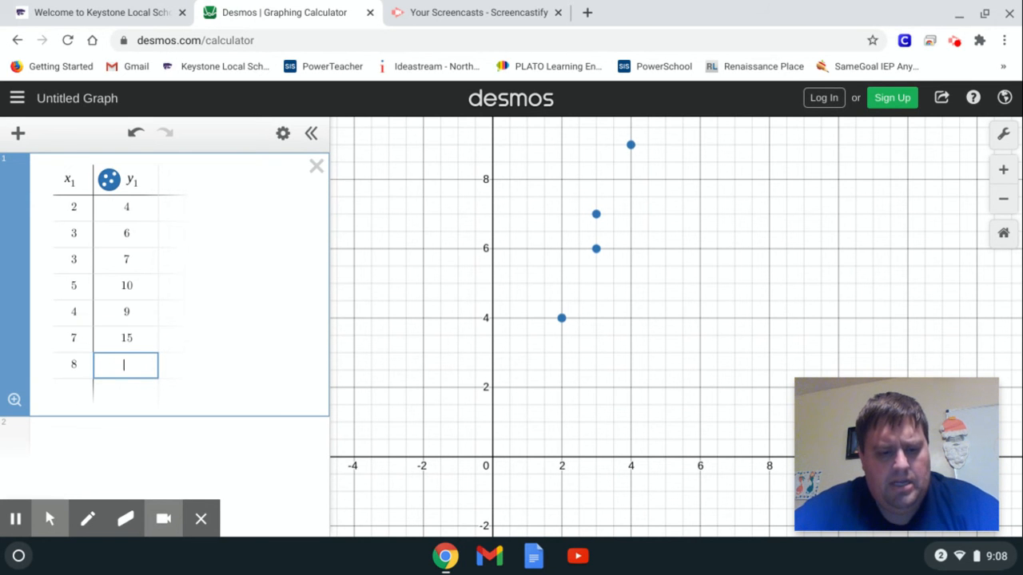
type("19")
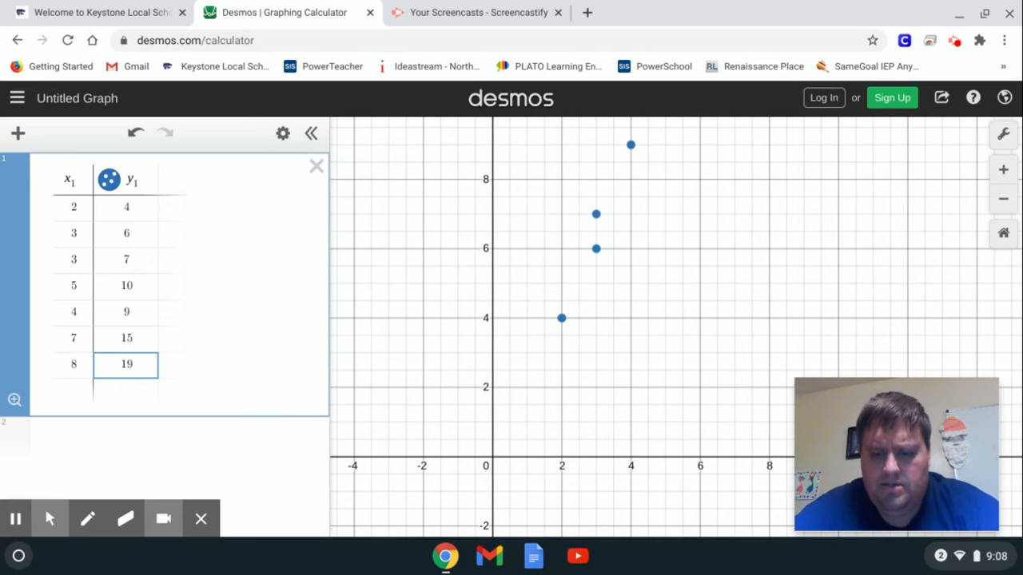
Reframe the graph to examine the whole scatter of points plotted from the table
left_click_drag(751, 263, 543, 499)
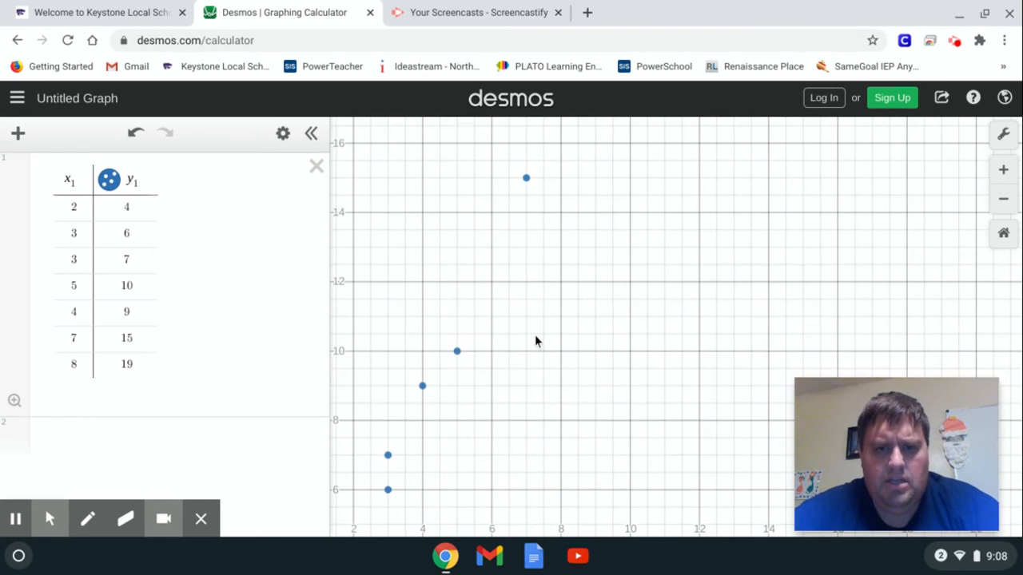
left_click_drag(532, 300, 624, 259)
scroll(623, 259, "down", 8)
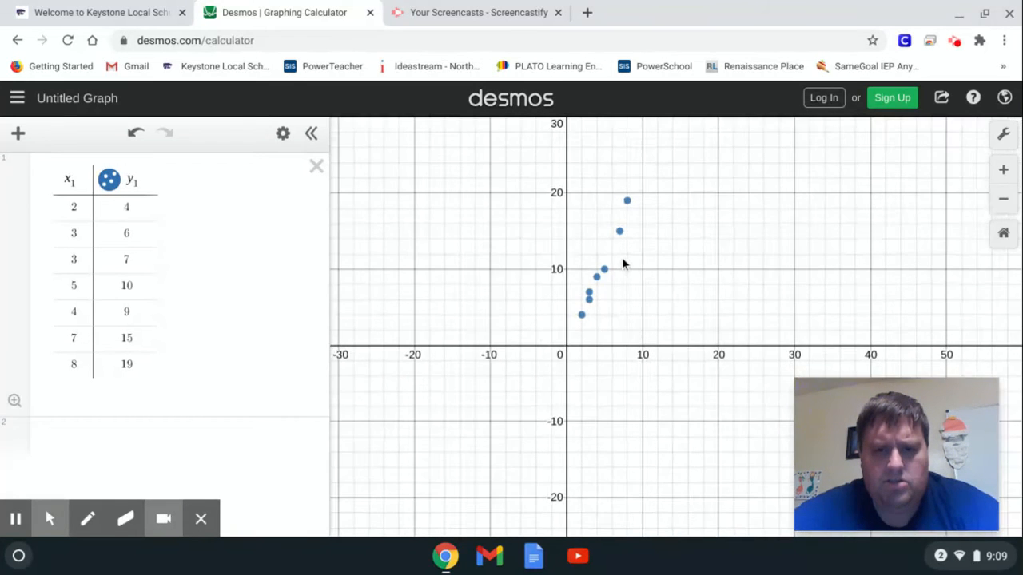
scroll(622, 259, "up", 6)
scroll(622, 259, "down", 4)
scroll(622, 259, "up", 3)
scroll(621, 259, "down", 2)
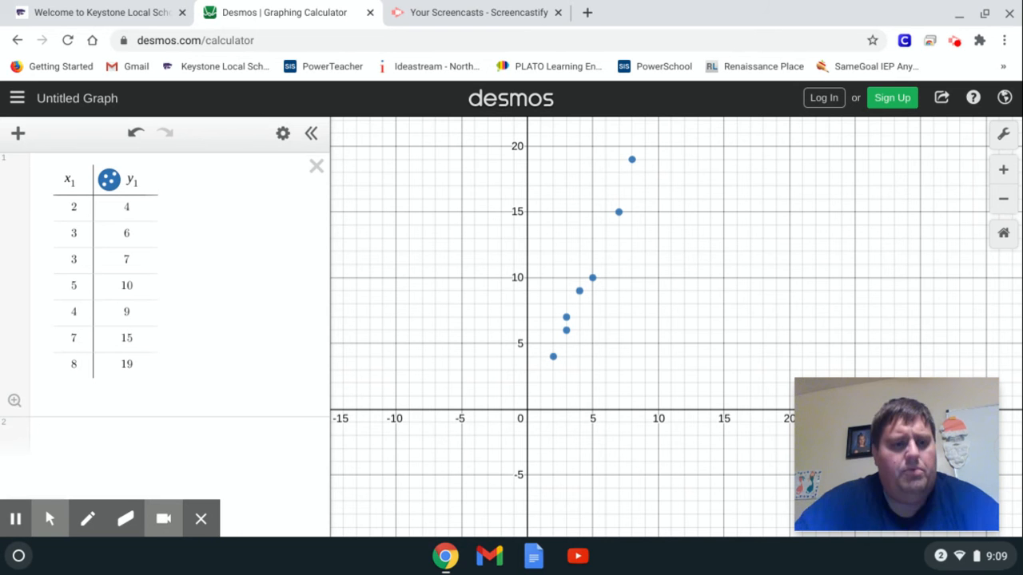
Try to fit a line to the table's data with the expression y ~ mx + b below the table
left_click(98, 435)
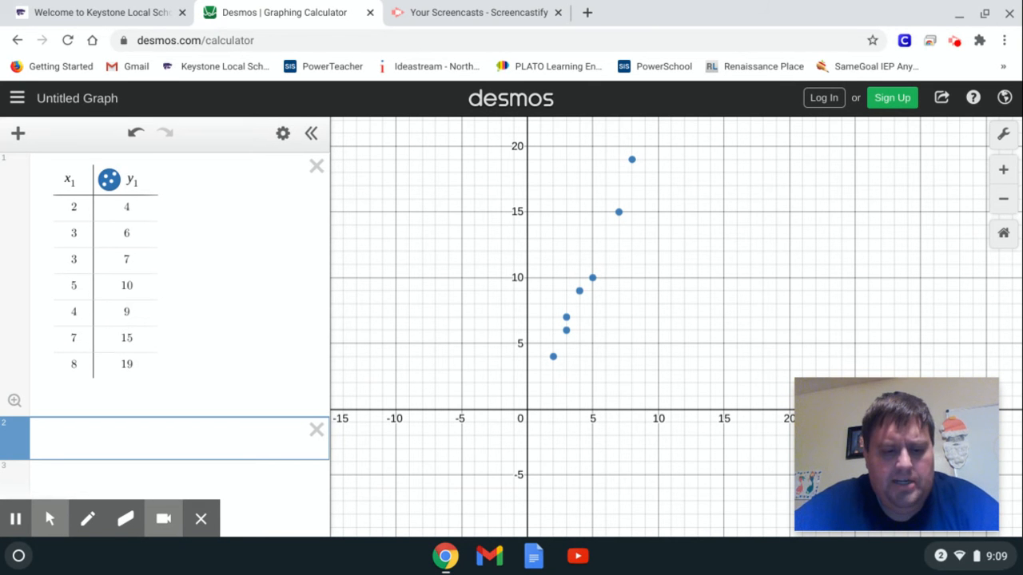
type("y ")
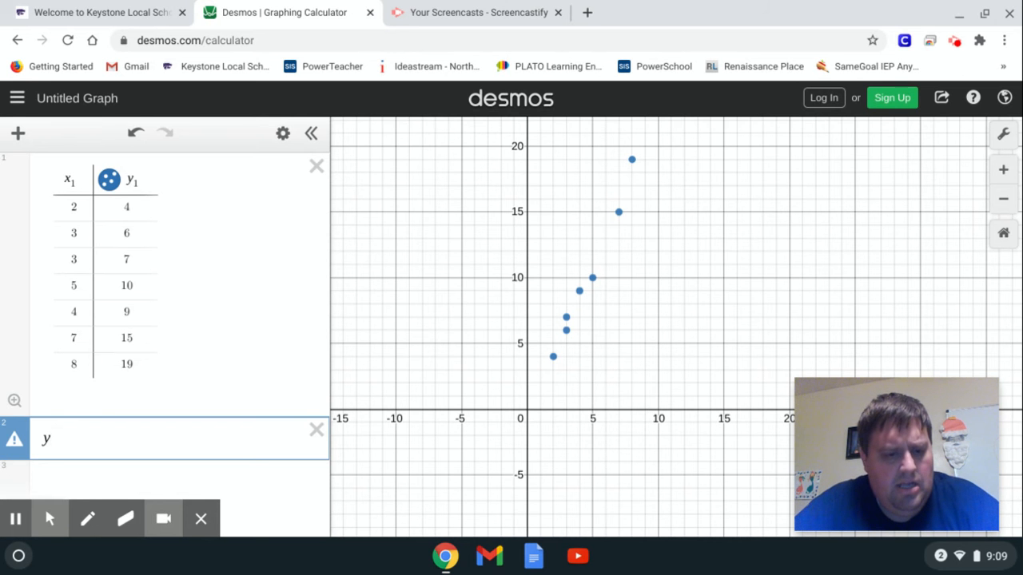
type("~")
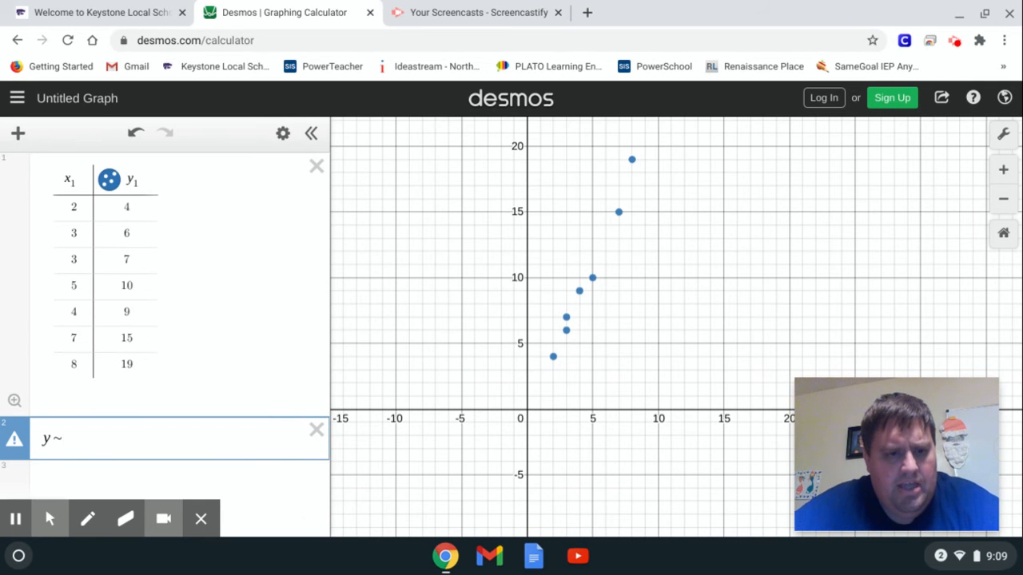
type("mx")
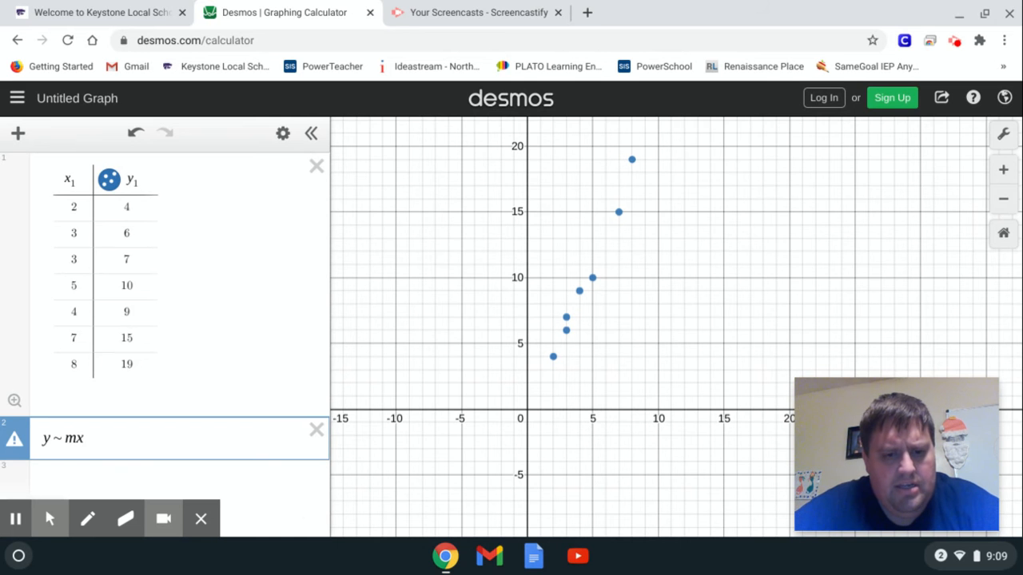
type(" + b")
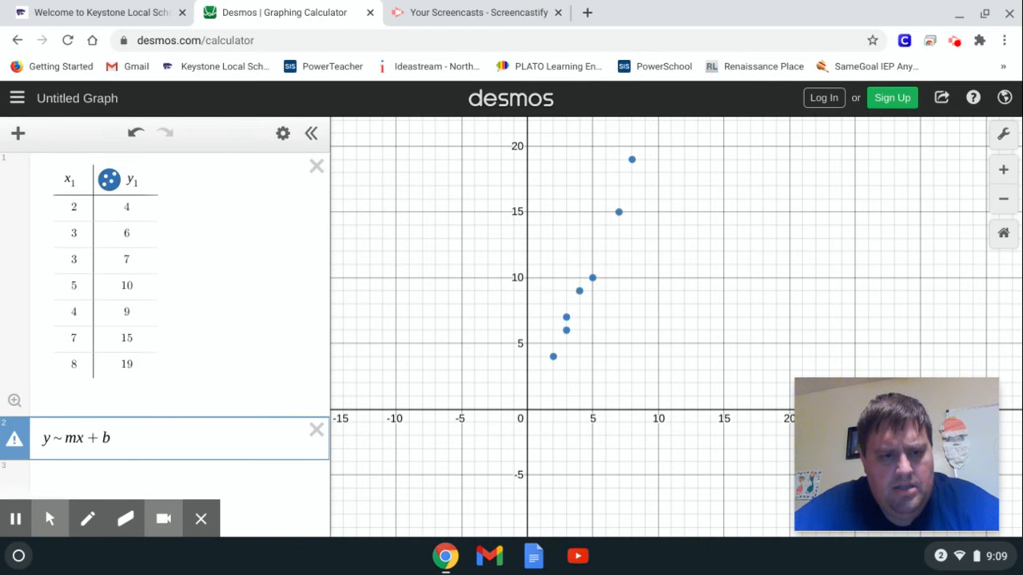
key("Return")
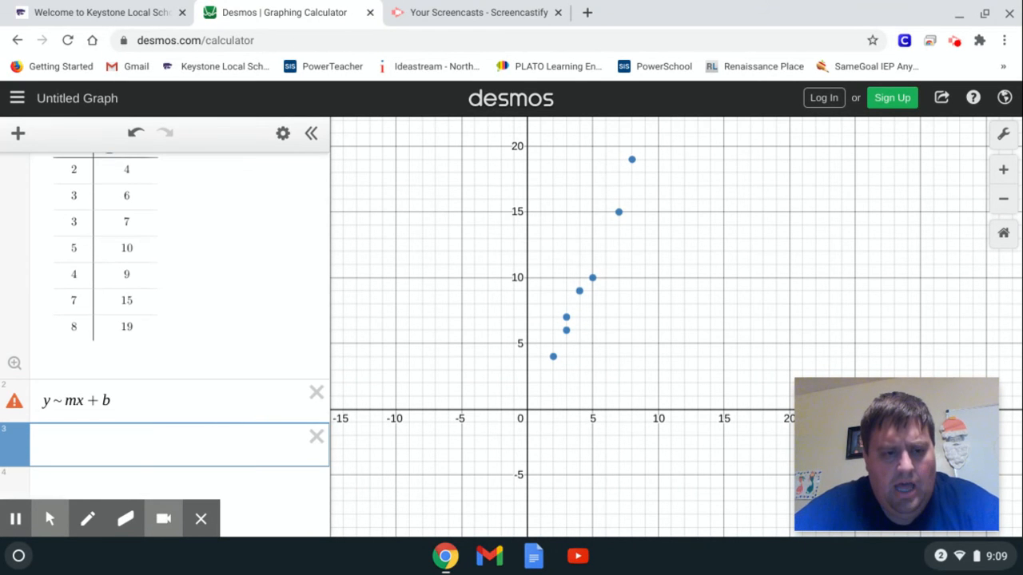
Clear the y ~ mx + b expression from the row below the table
left_click(195, 405)
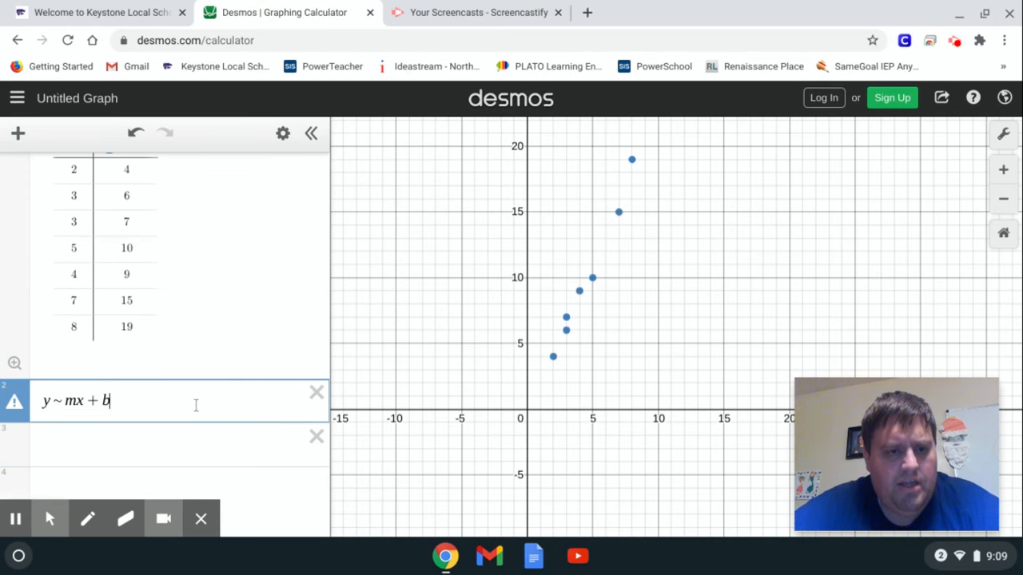
key("BackSpace")
key("BackSpace")
key("BackSpace")
key("BackSpace")
key("BackSpace")
key("BackSpace")
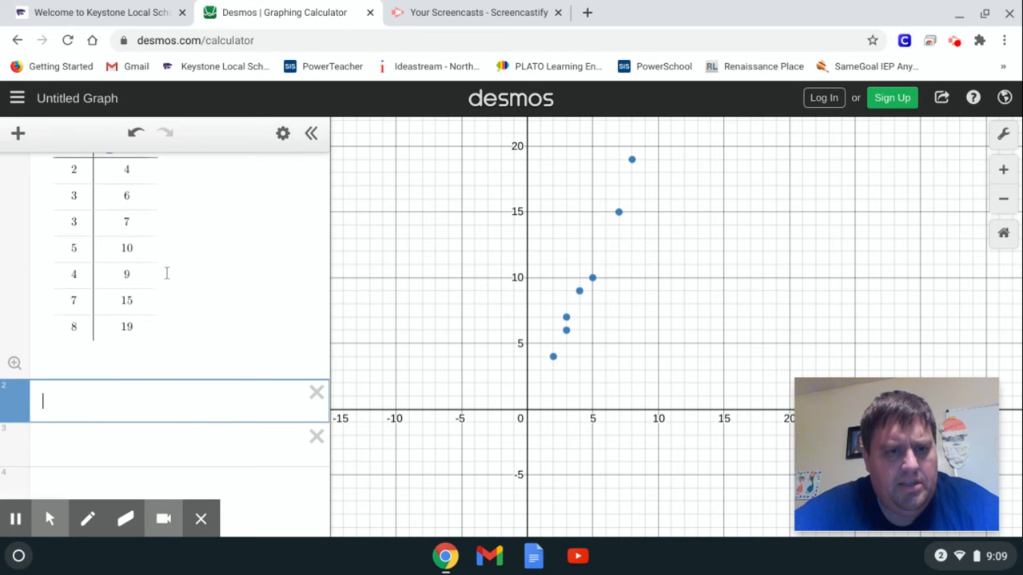
Enter the linear regression y₁ ~ mx₁ + b in the empty row directly below the table
scroll(167, 272, "up", 1)
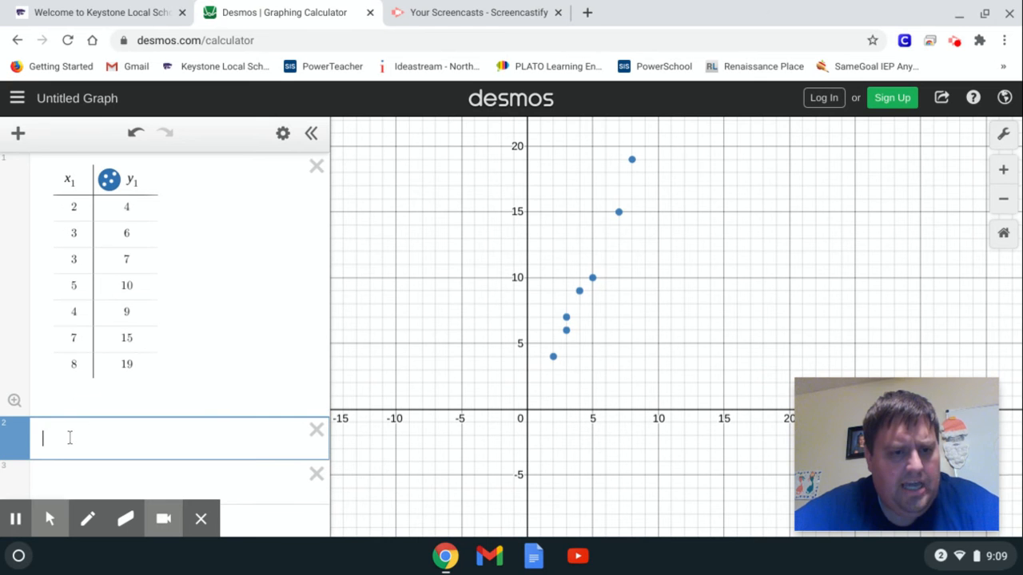
type("y1 ")
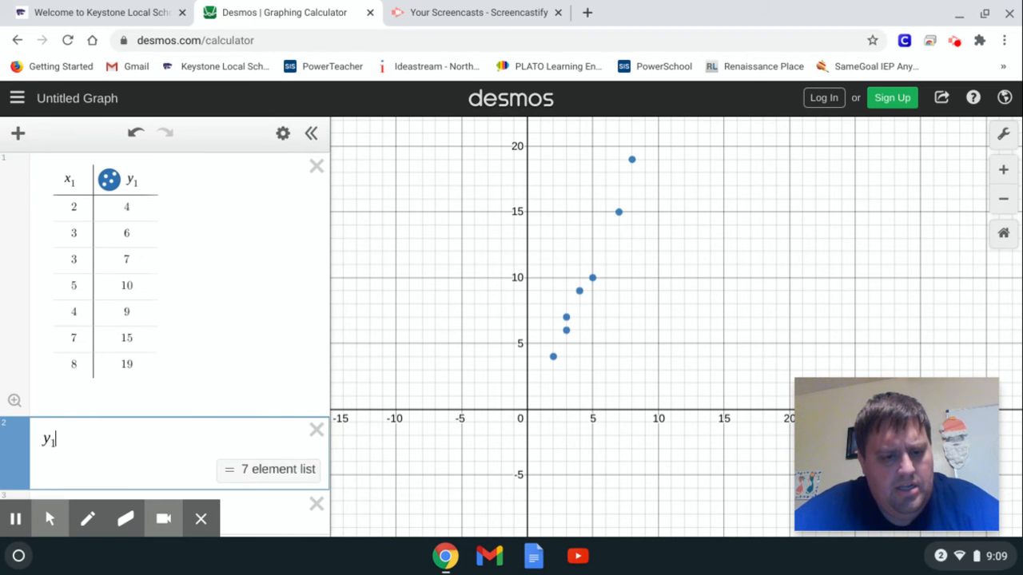
type("~ ")
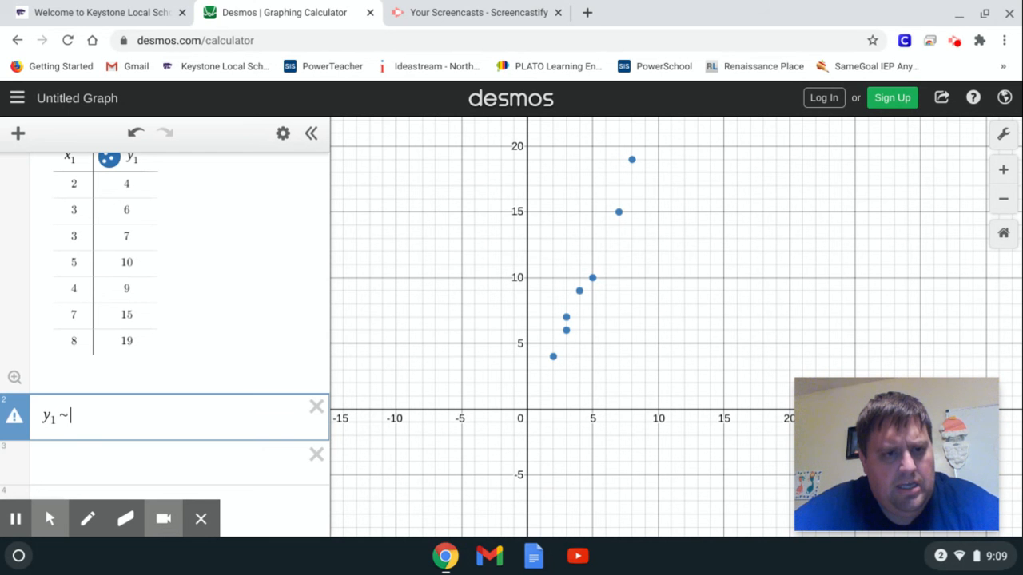
type("m")
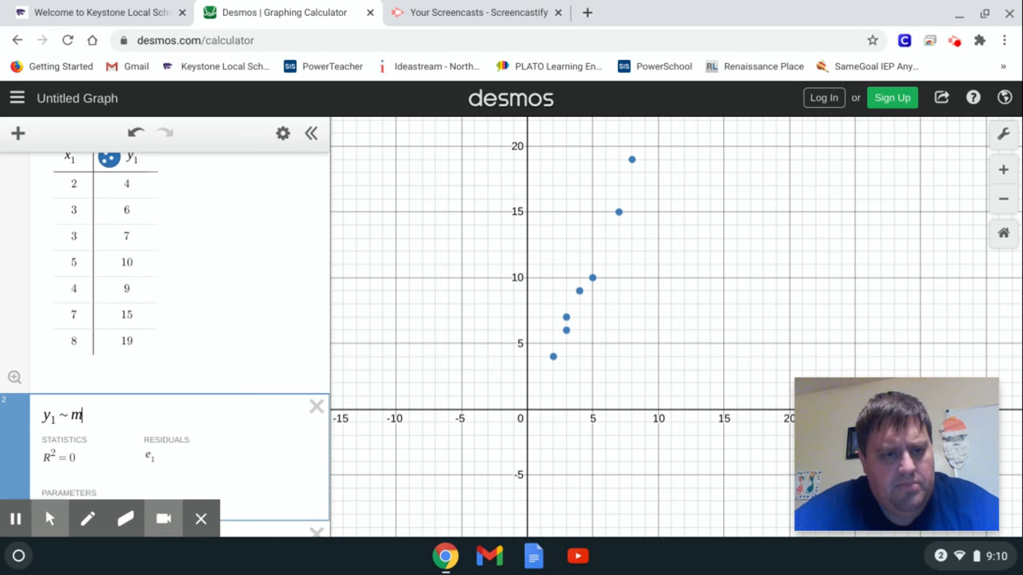
type("x1")
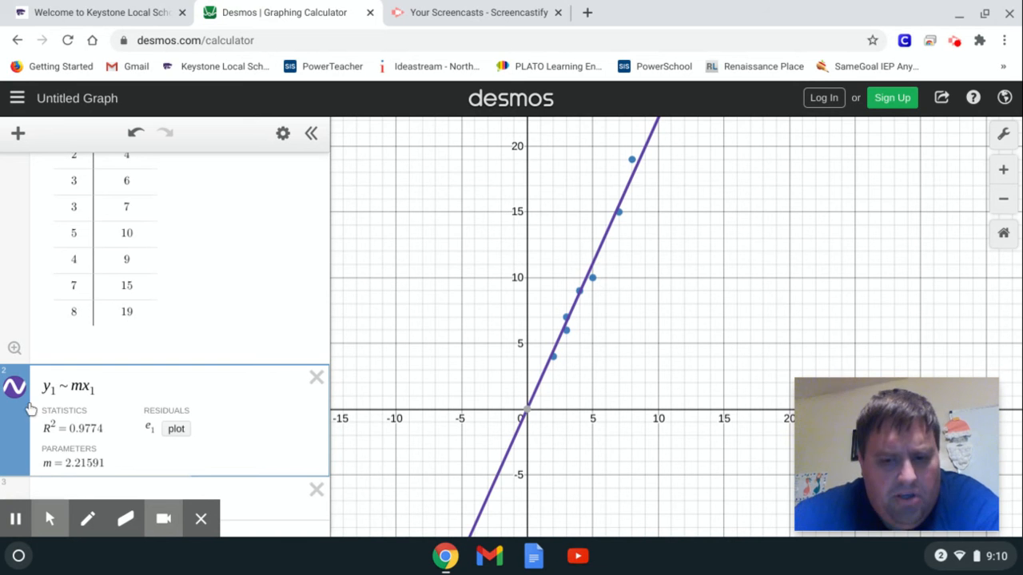
type("+ ")
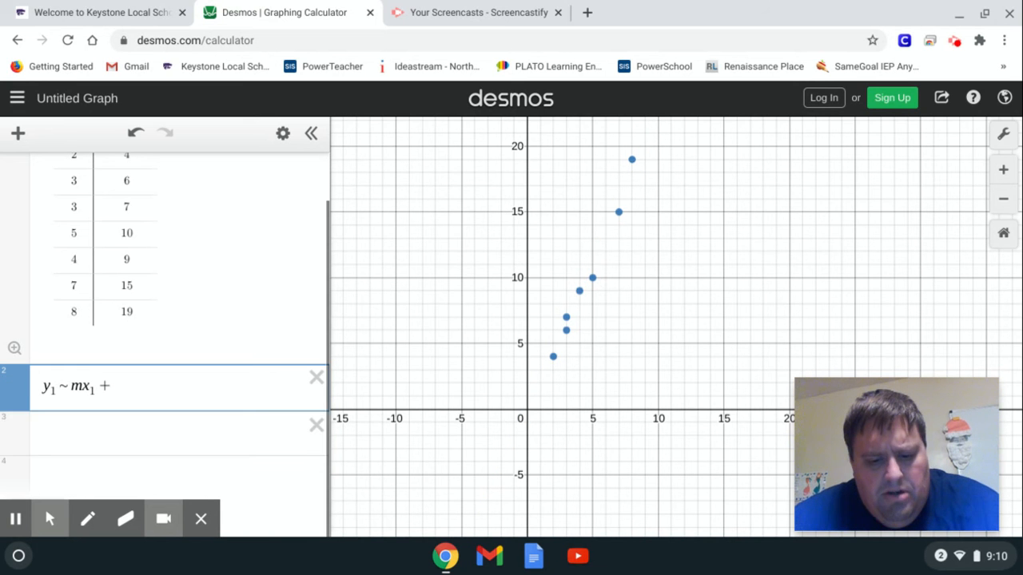
type("b")
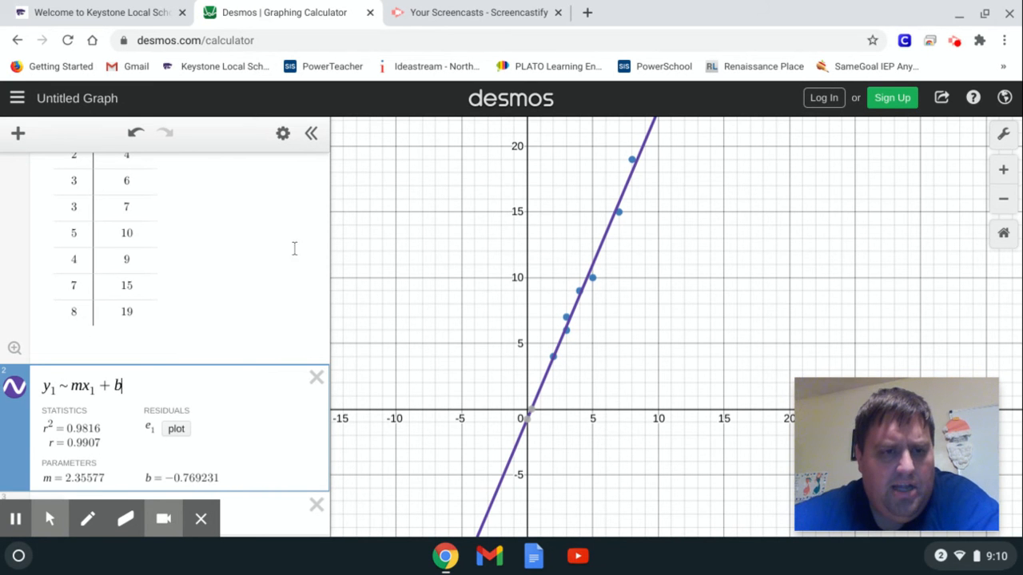
Compare the regression's variables with the table's x₁ and y₁ columns and examine its statistics and parameters
scroll(286, 231, "up", 1)
scroll(286, 231, "down", 2)
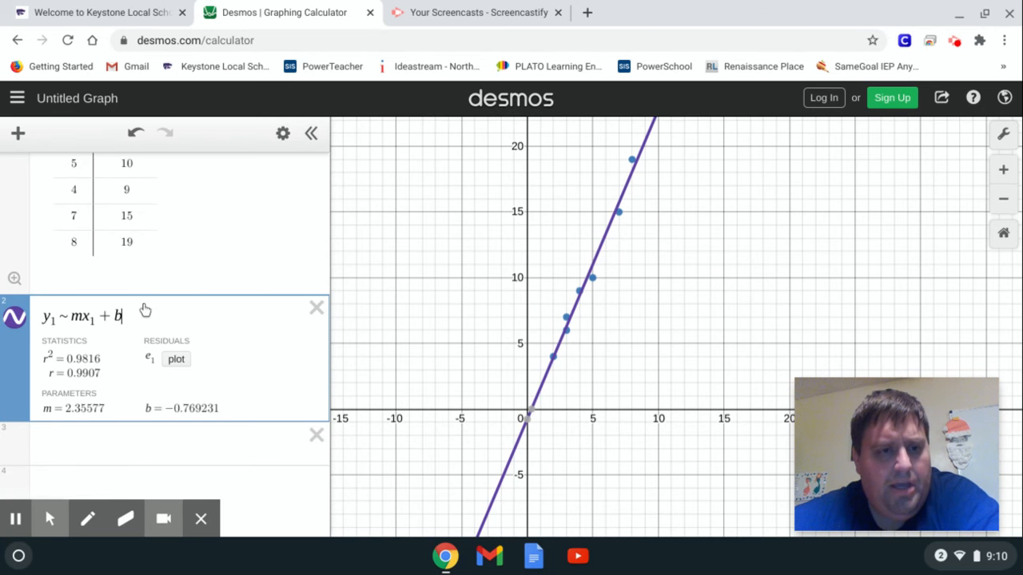
scroll(144, 310, "up", 3)
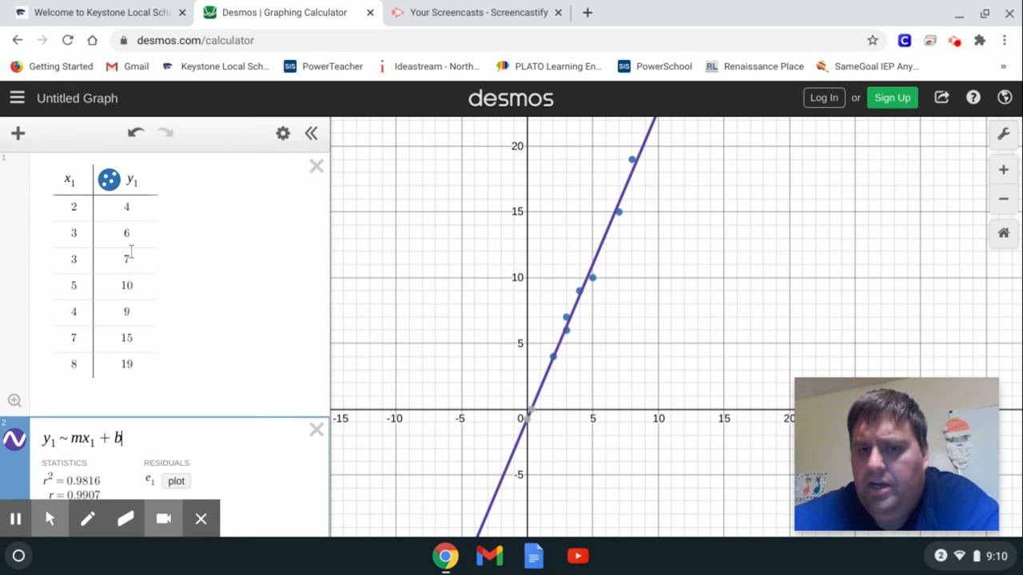
left_click(110, 188)
left_click(110, 190)
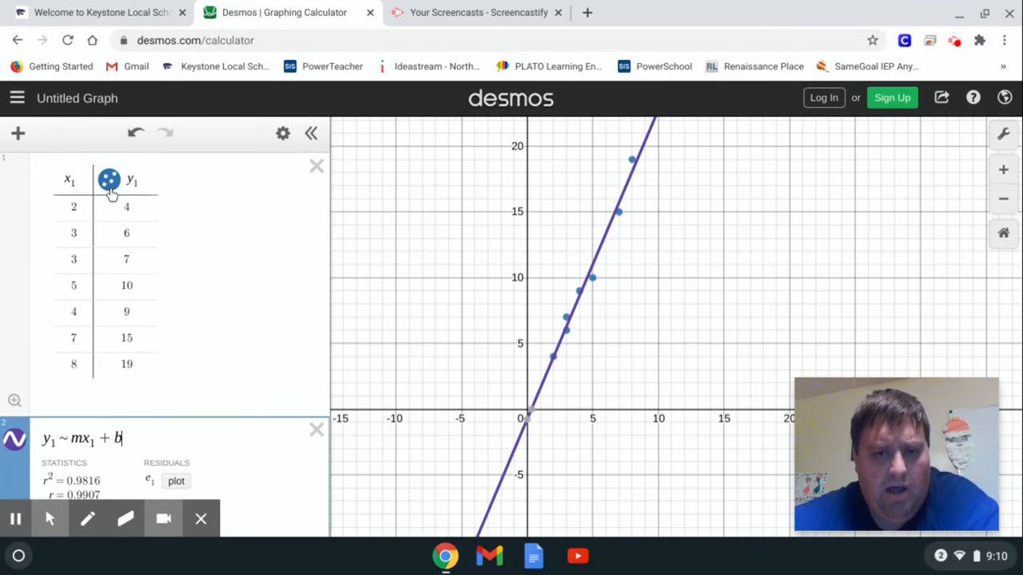
left_click(110, 191)
left_click(110, 190)
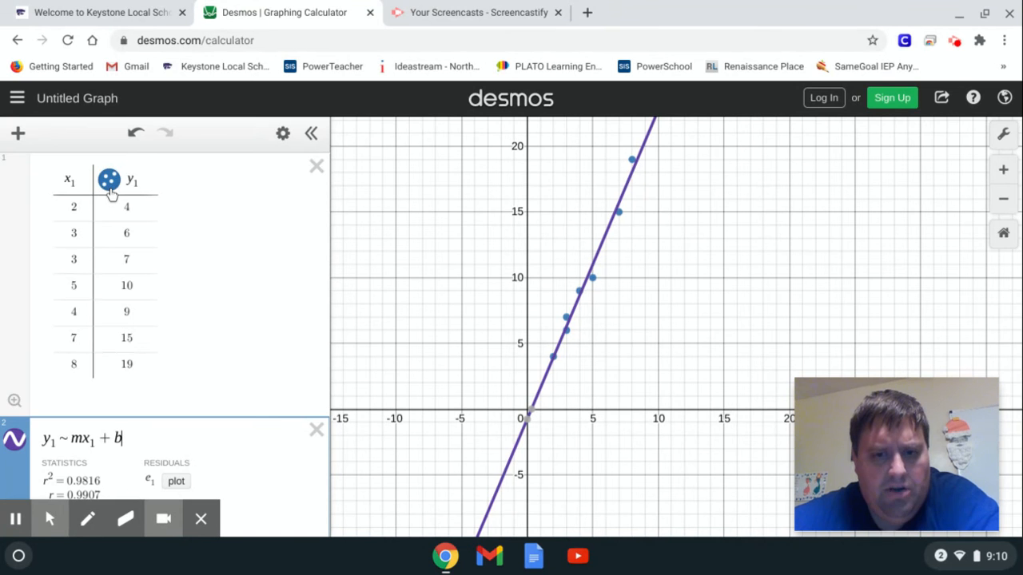
left_click(110, 190)
left_click(110, 190)
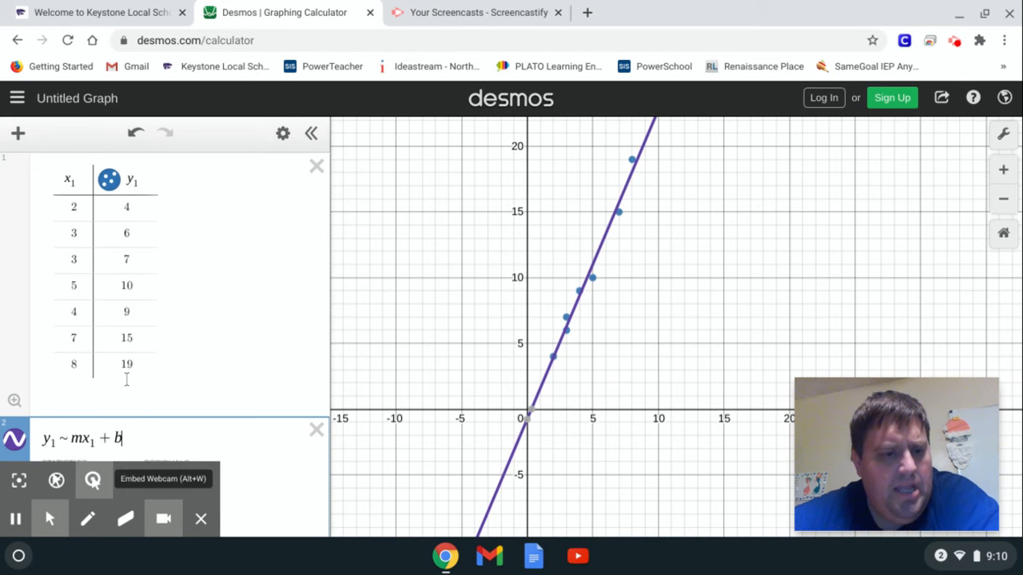
scroll(173, 298, "down", 2)
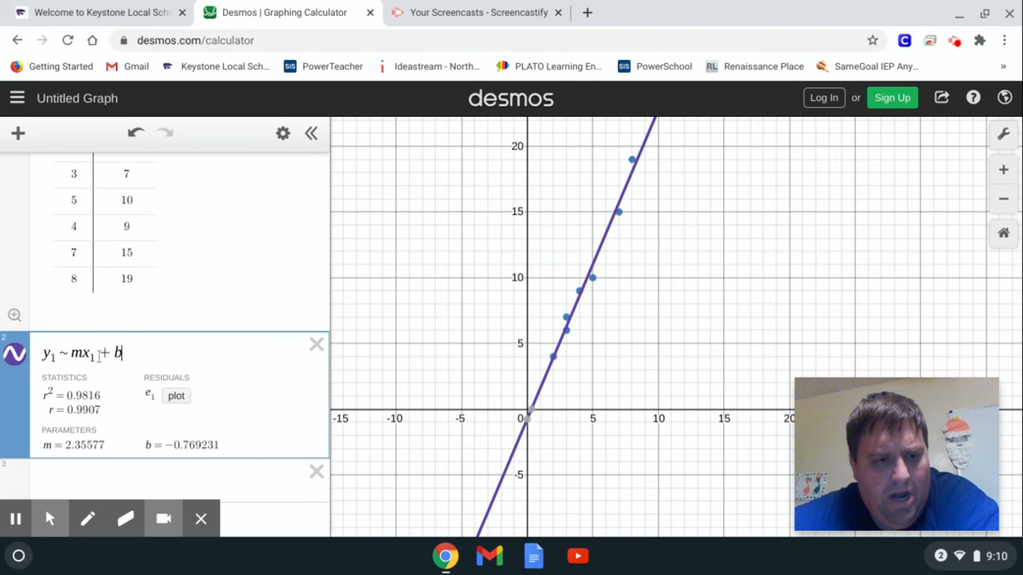
scroll(157, 237, "up", 2)
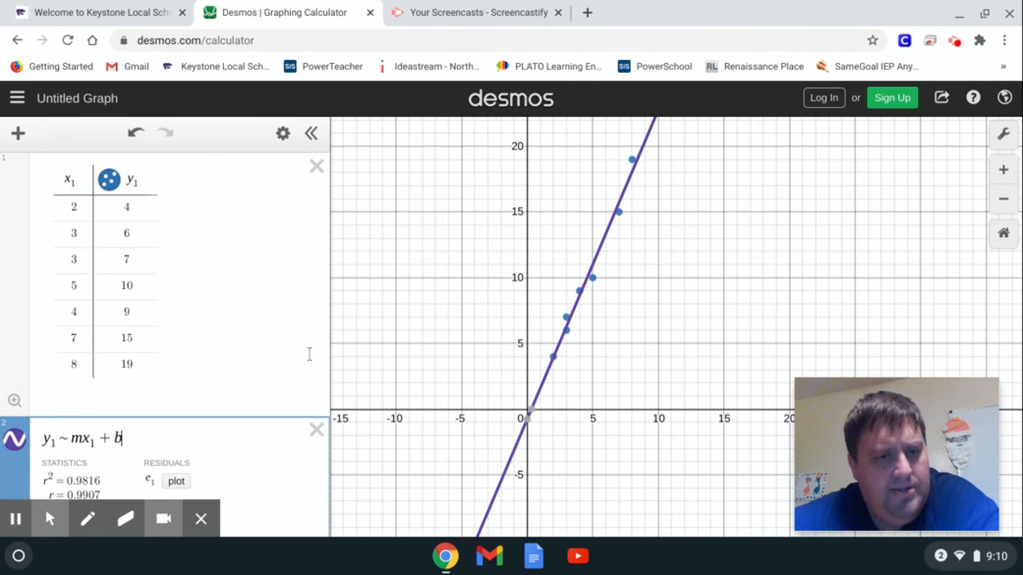
scroll(309, 354, "down", 1)
scroll(309, 354, "down", 2)
left_click(78, 368)
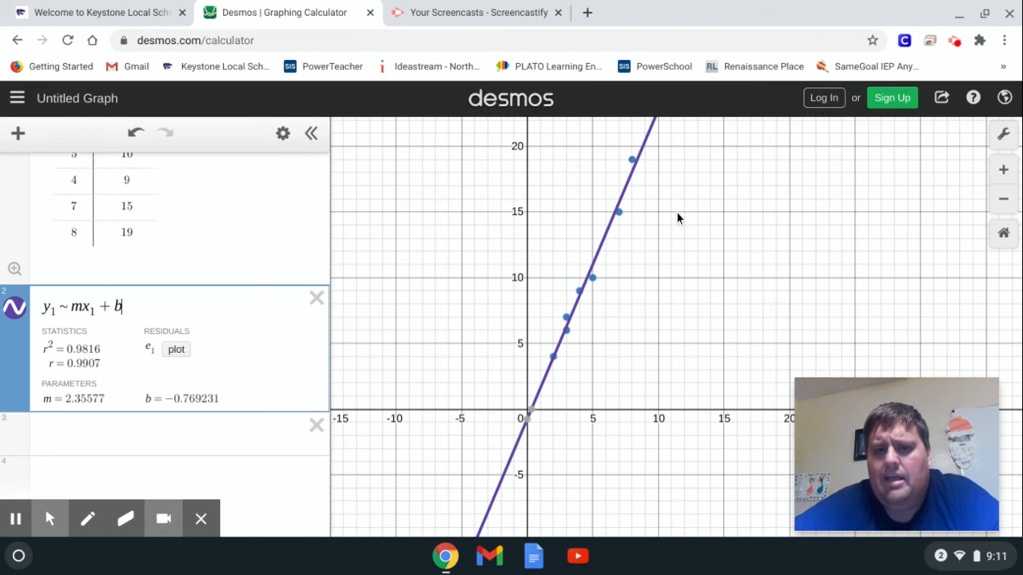
Reframe the graph to examine how closely the regression line follows the plotted points
left_click_drag(677, 212, 615, 296)
scroll(615, 302, "down", 5)
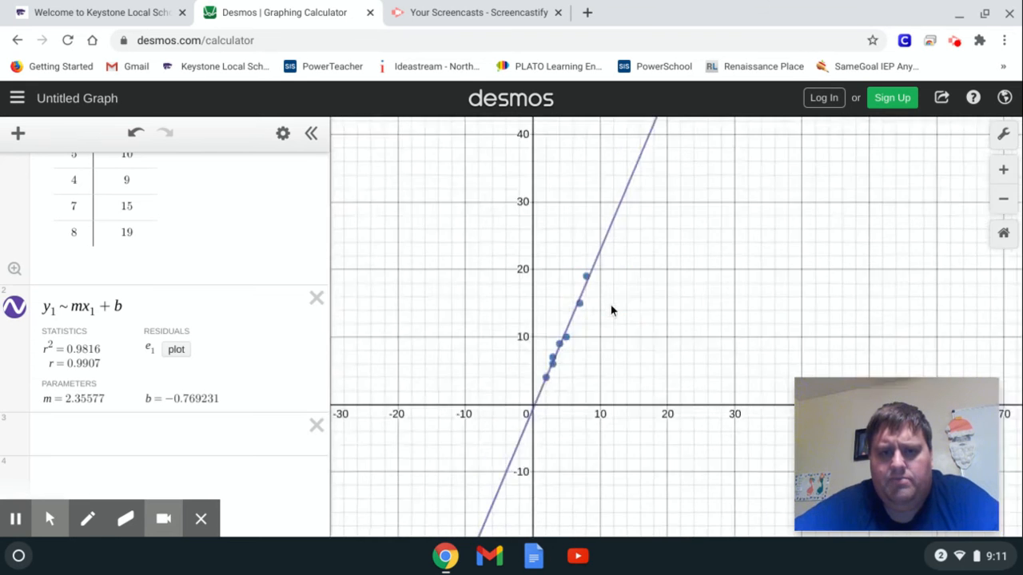
scroll(611, 310, "up", 8)
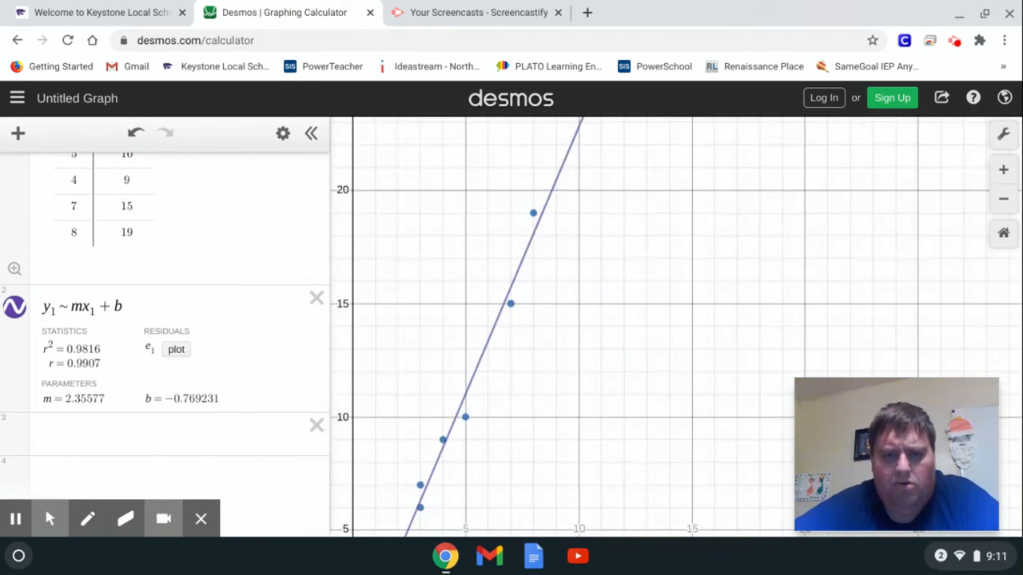
scroll(611, 310, "down", 5)
left_click_drag(611, 312, 677, 219)
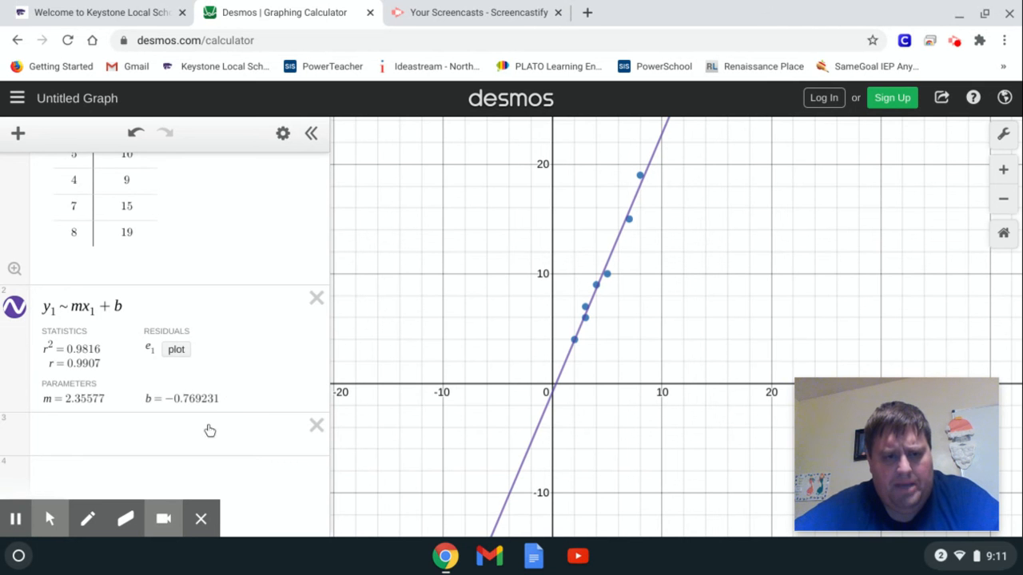
Graph the best-fit line as its own equation, y = 2.35577x − .76, in the row below the regression
left_click(151, 432)
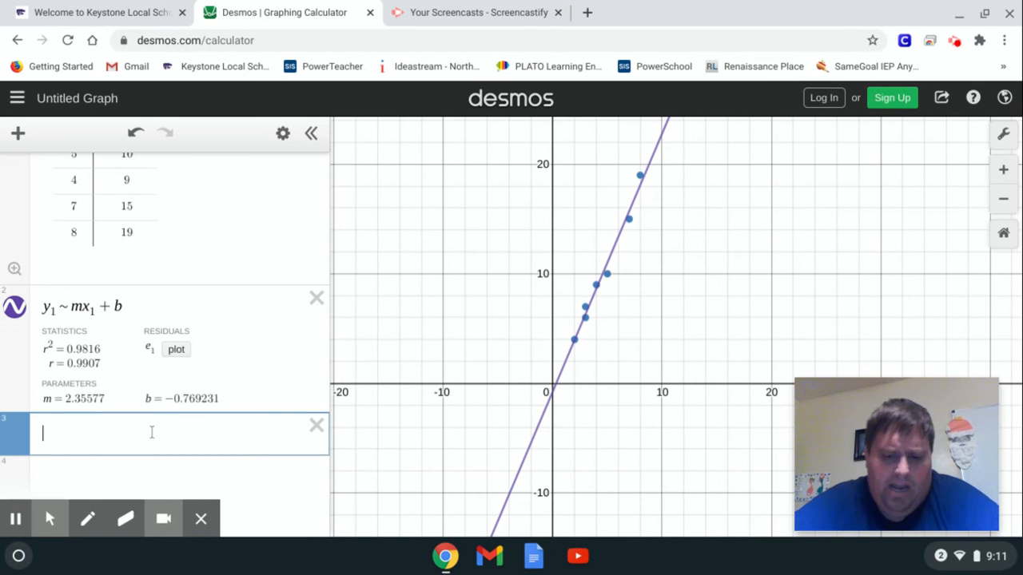
type("y = ")
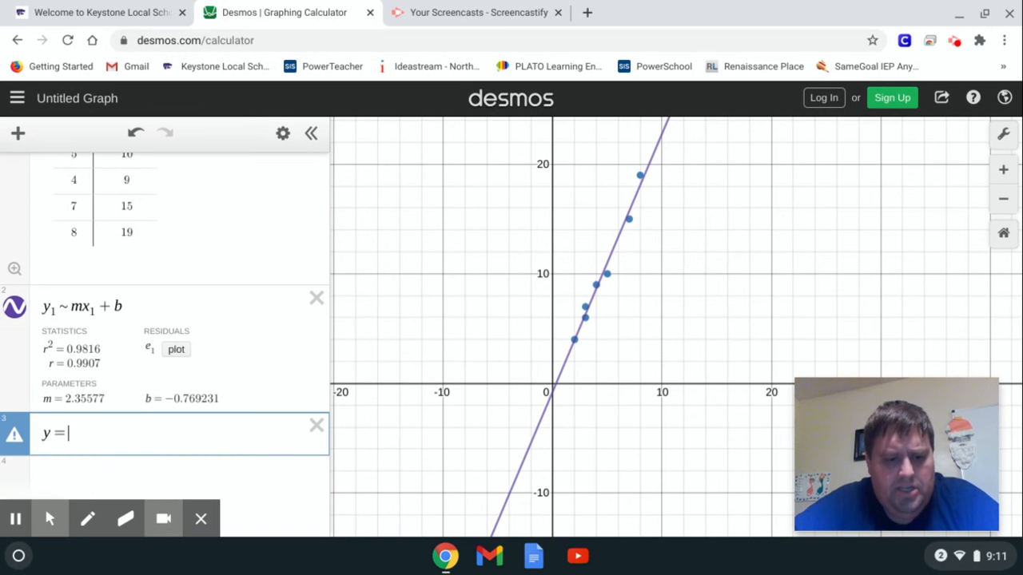
type("2.")
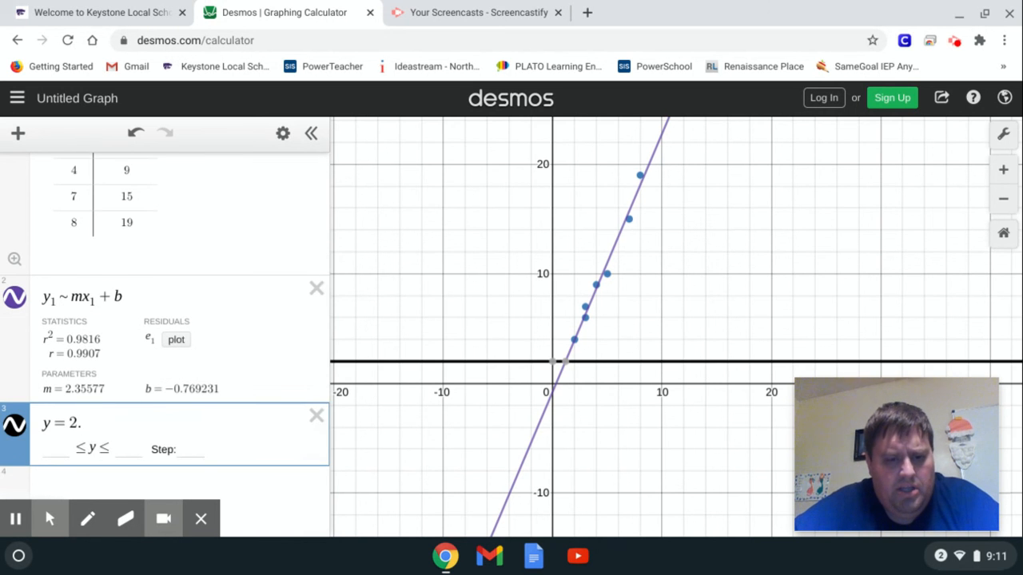
type("355")
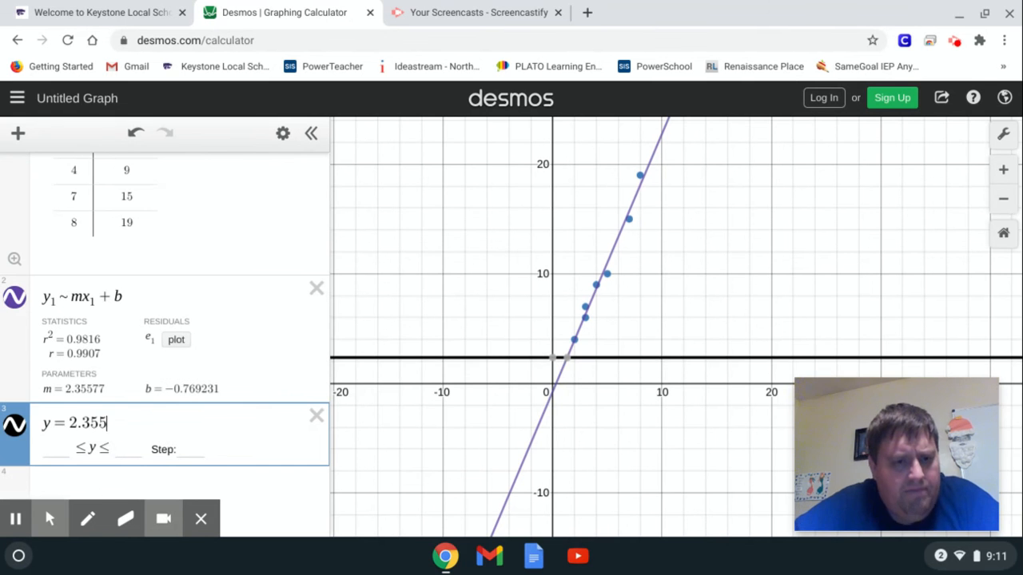
type("77")
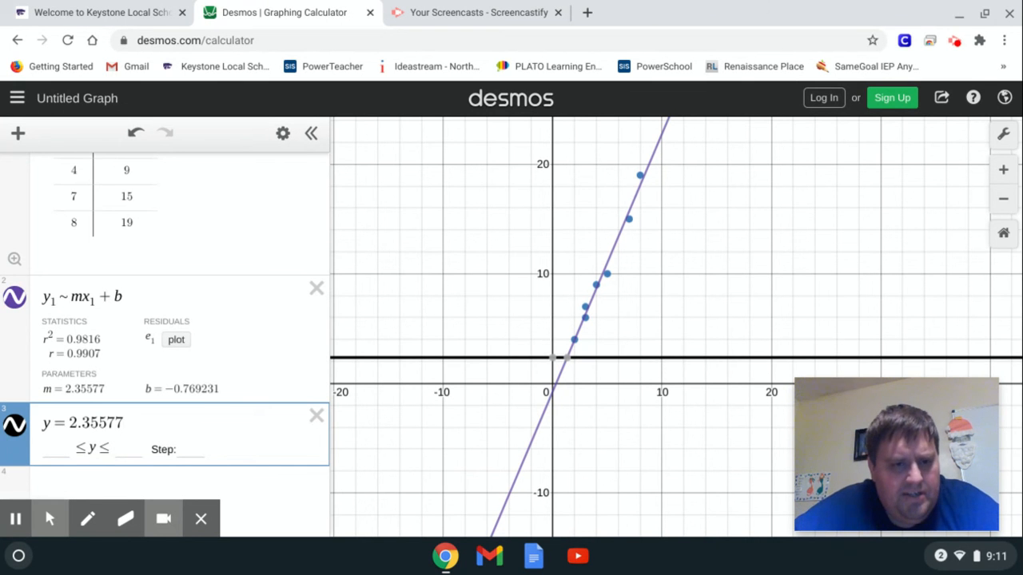
type("x ")
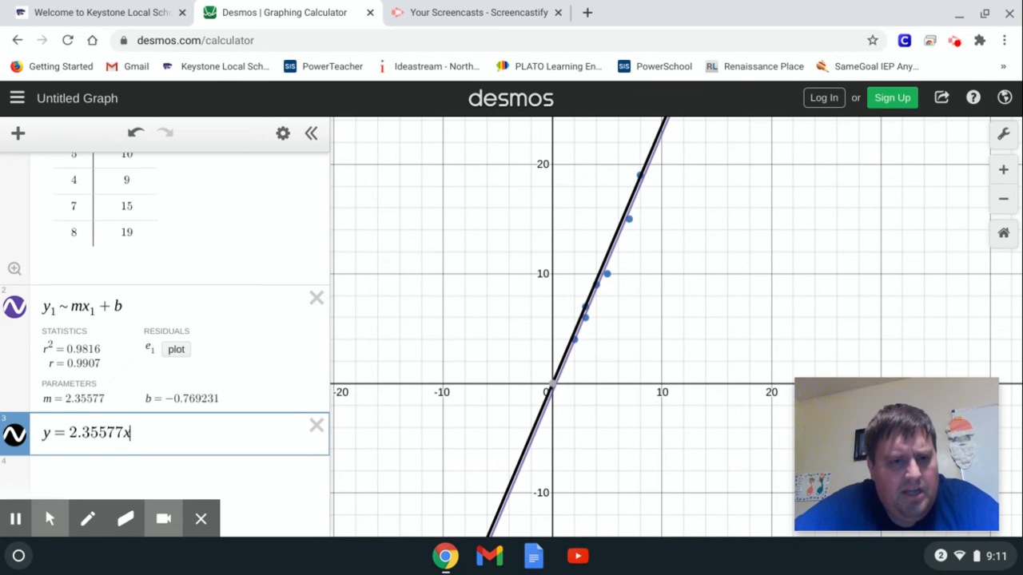
type("- ")
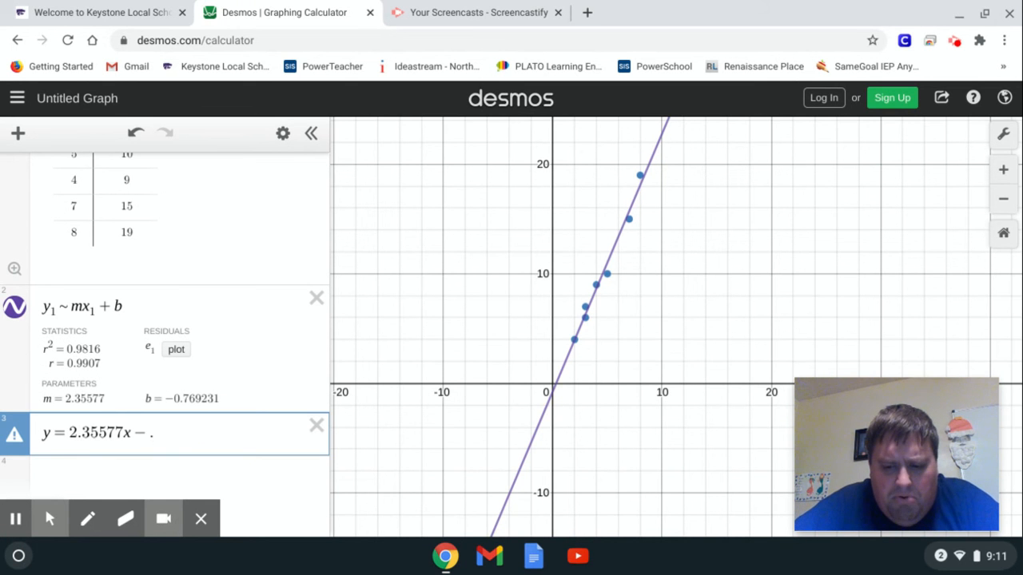
type(".7")
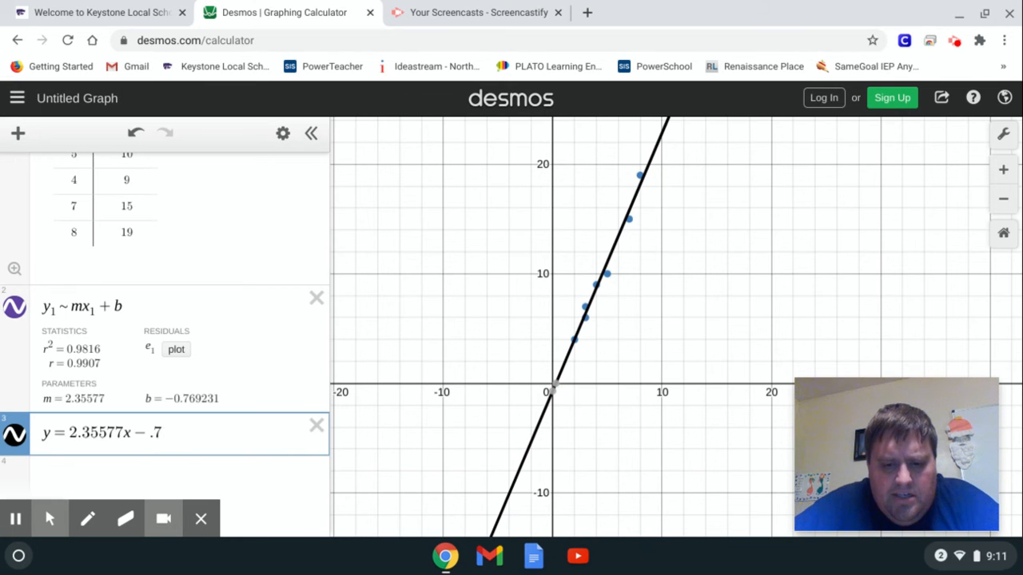
type("6")
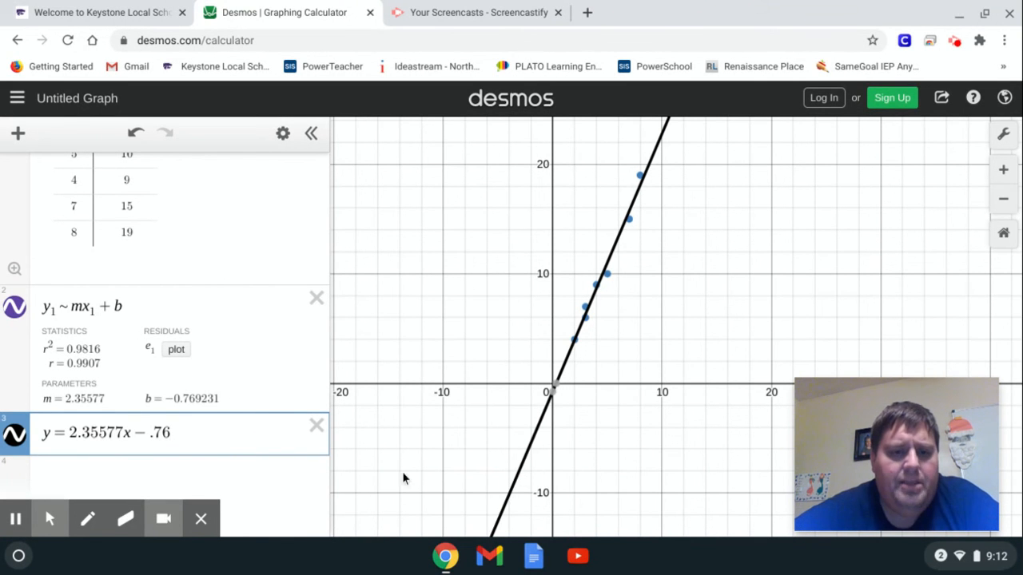
Delete the best-fit line equation and set the y₁ values of the first two table rows to 3 and 11
left_click(316, 425)
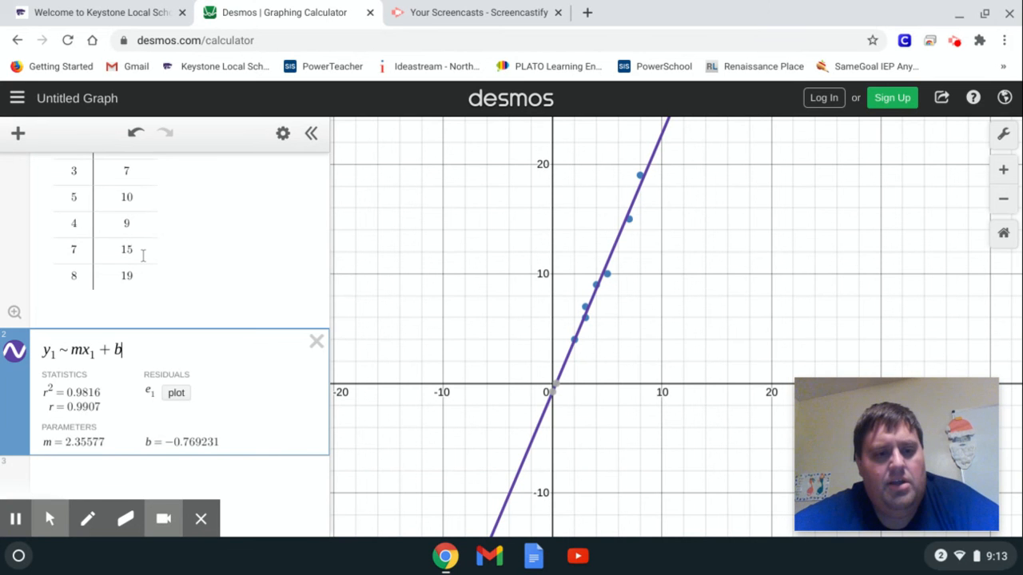
scroll(143, 255, "up", 3)
left_click(135, 207)
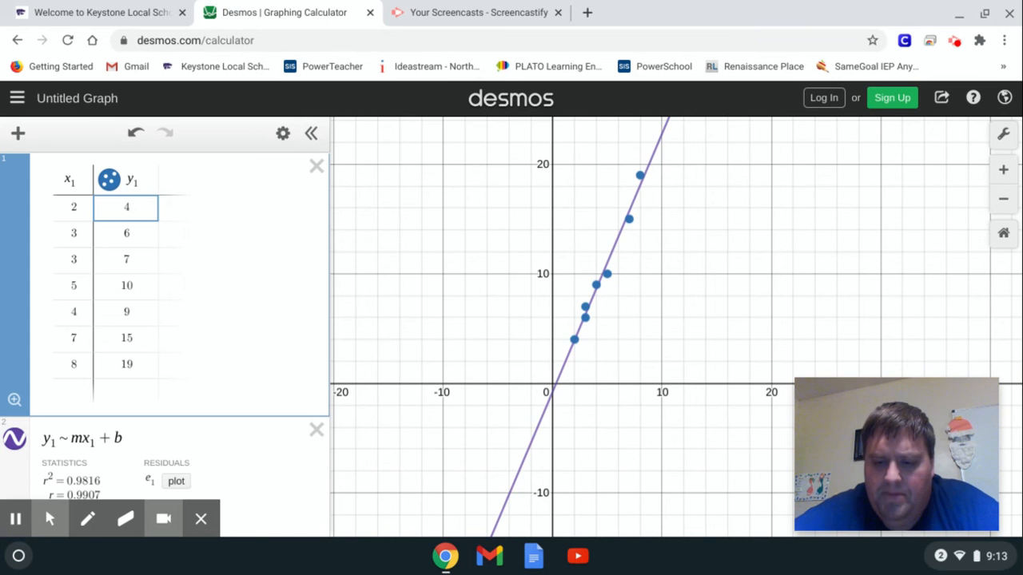
key("BackSpace")
type("3")
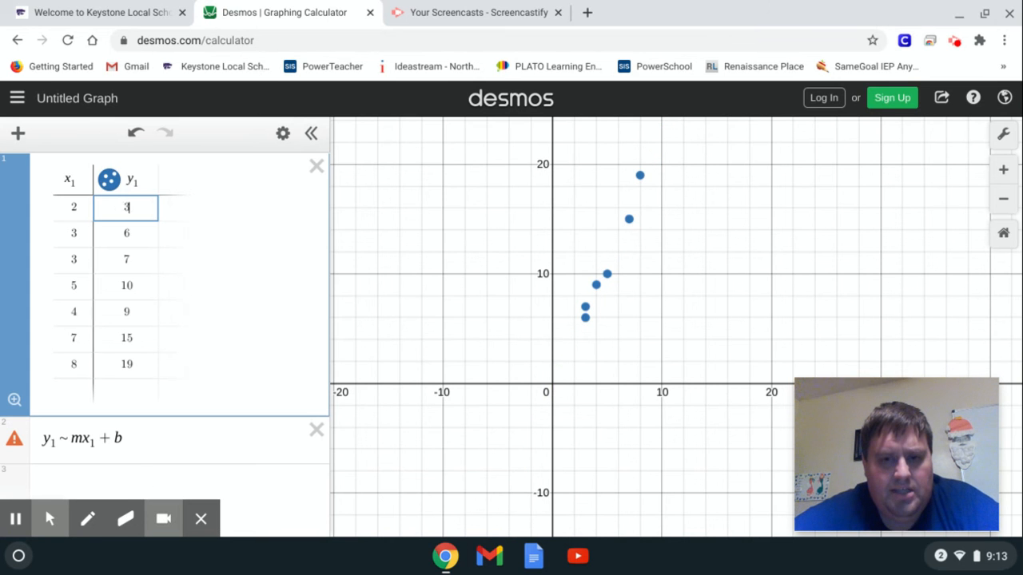
left_click(142, 236)
key("BackSpace")
type("11")
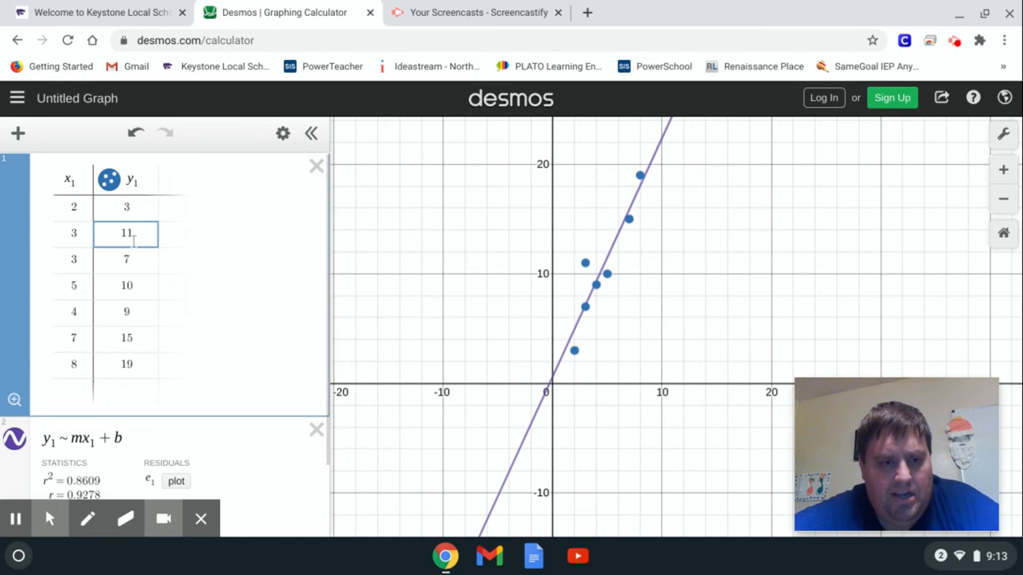
Set the y₁ values of the third through sixth table rows to 5, 19, 6 and 11
double_click(149, 270)
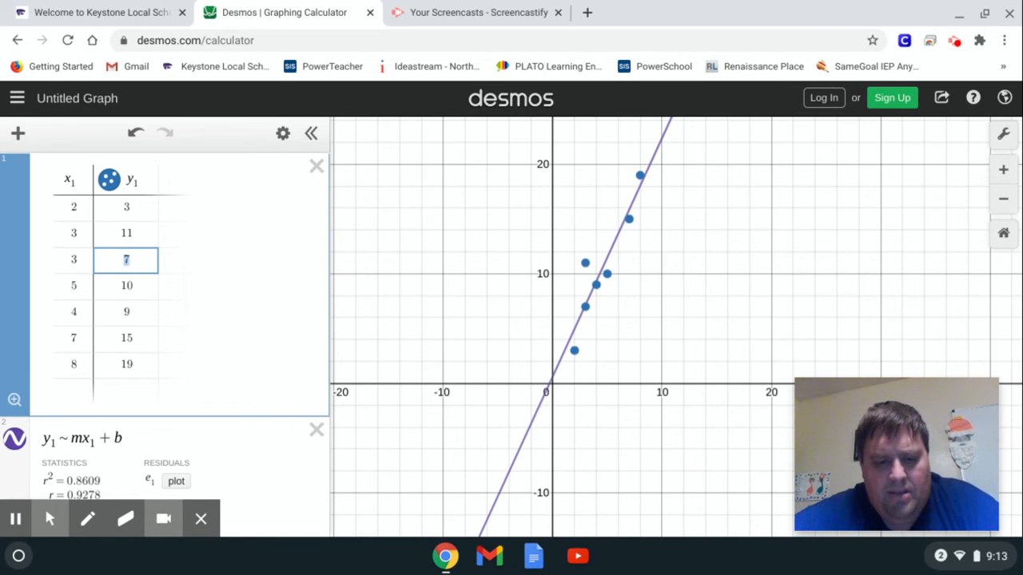
type("5")
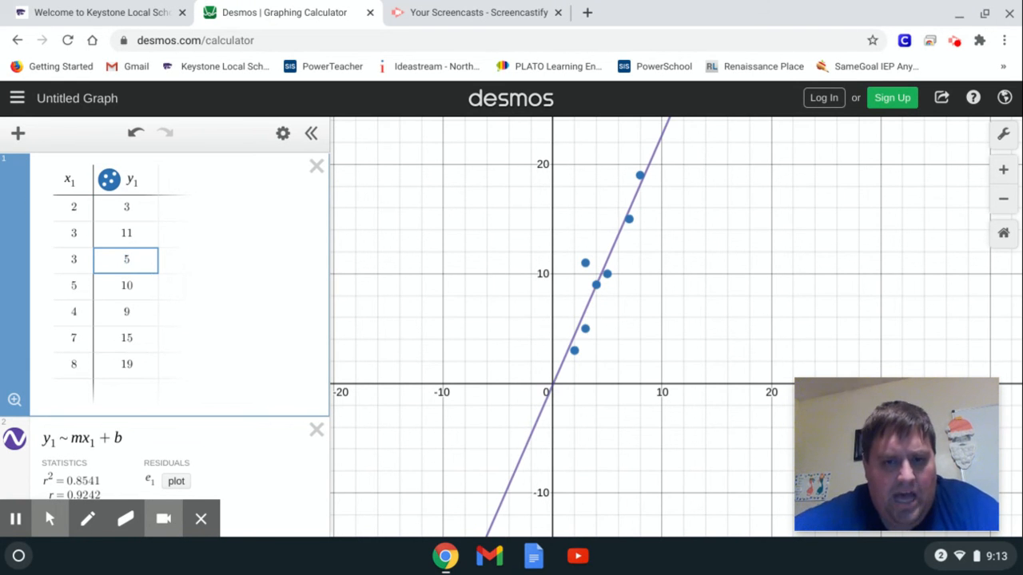
left_click(139, 288)
key("BackSpace")
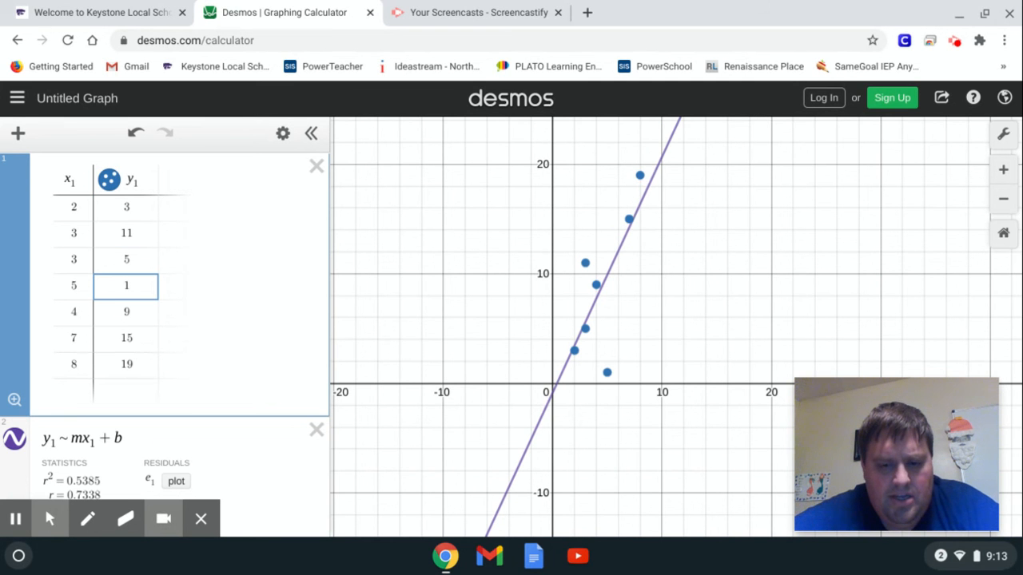
type("9")
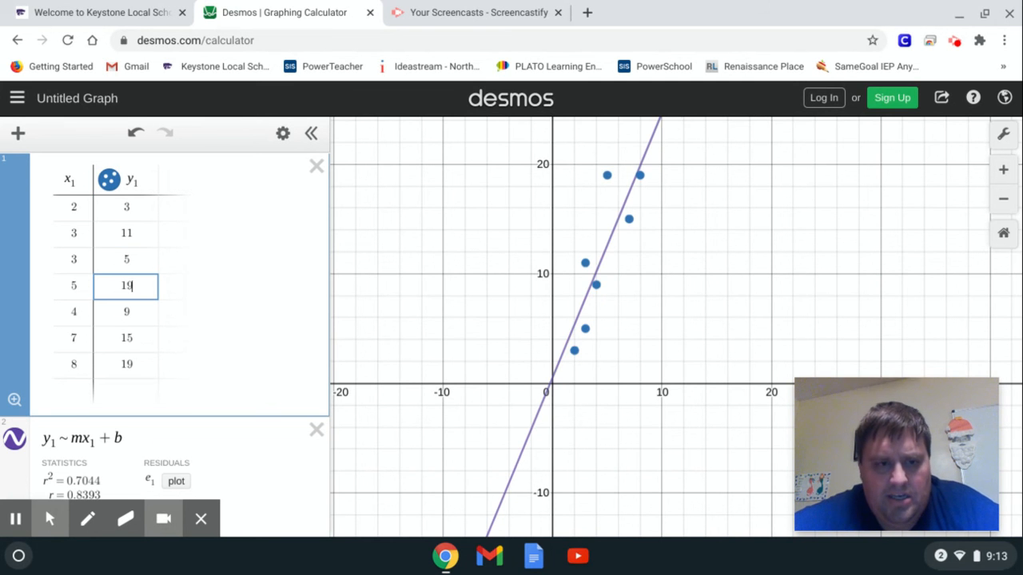
left_click(140, 306)
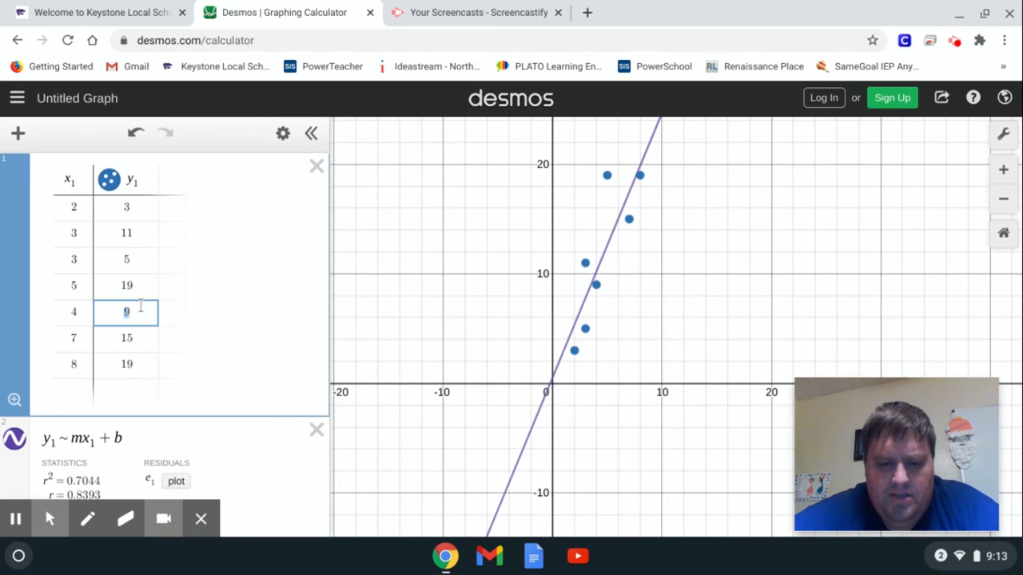
type("6")
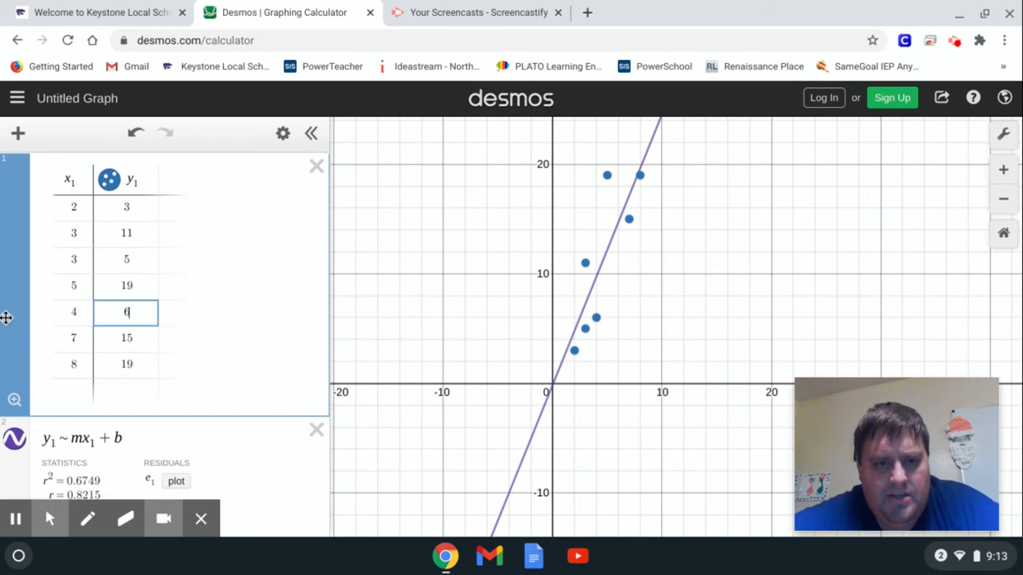
left_click(144, 340)
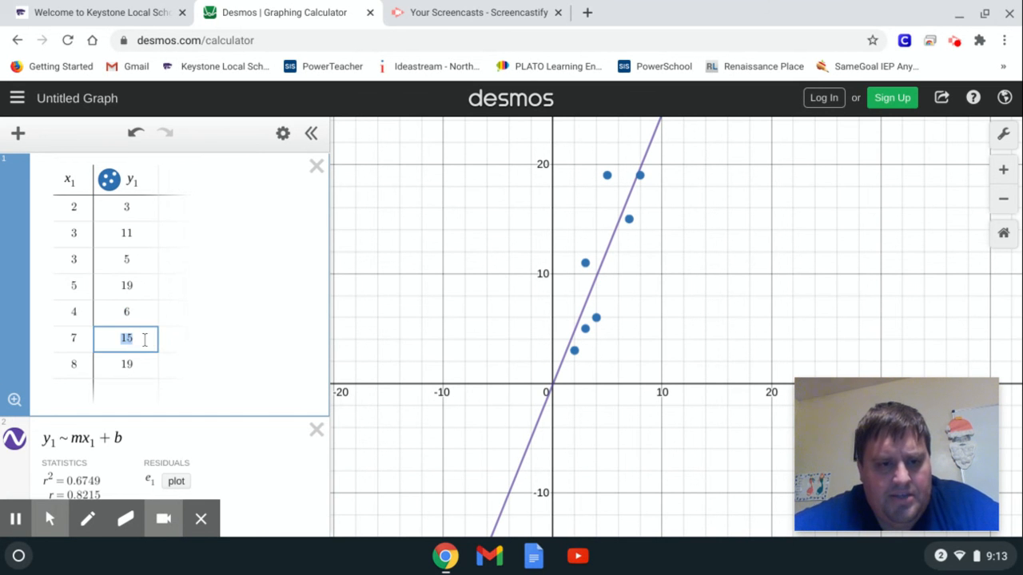
type("11")
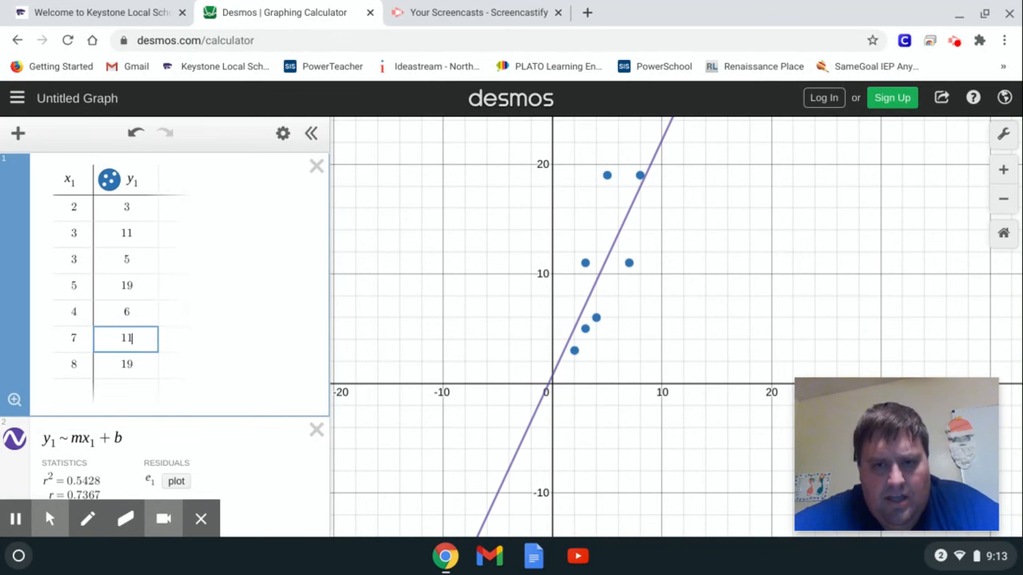
Try 3, 7 and 20 as the y₁ value in the last table row, where x₁ is 8
left_click(144, 365)
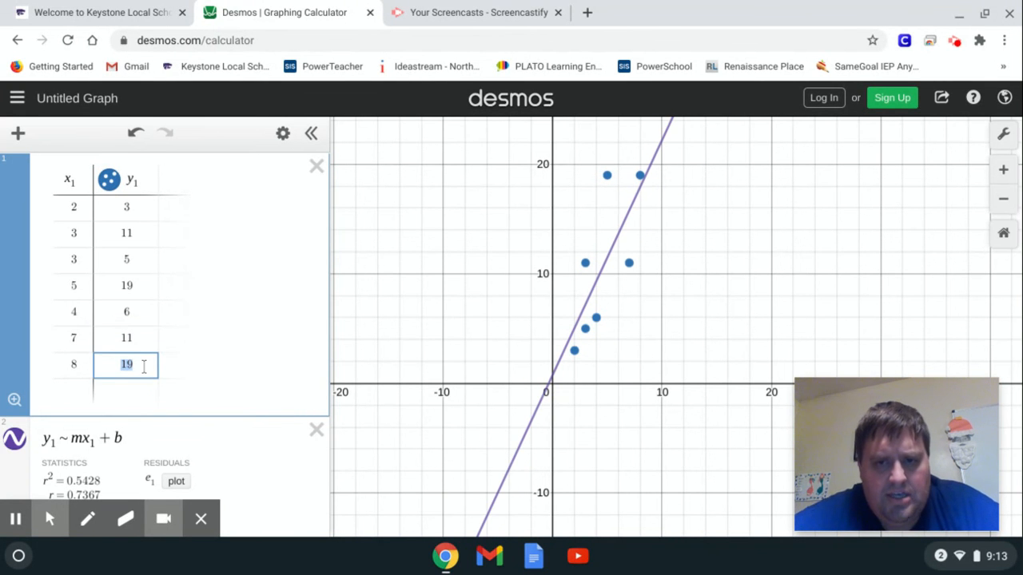
key("BackSpace")
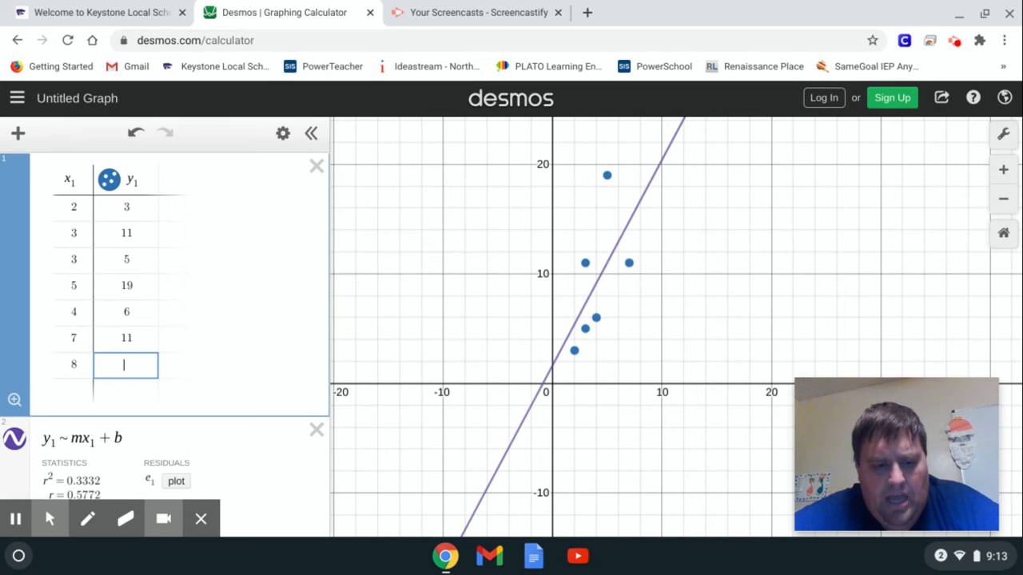
type("3")
key("BackSpace")
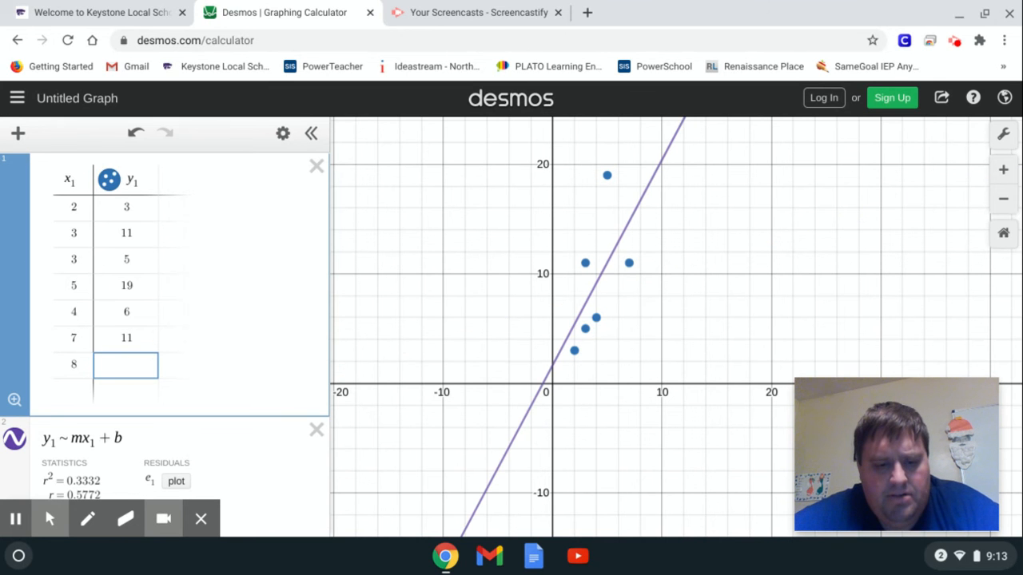
type("7")
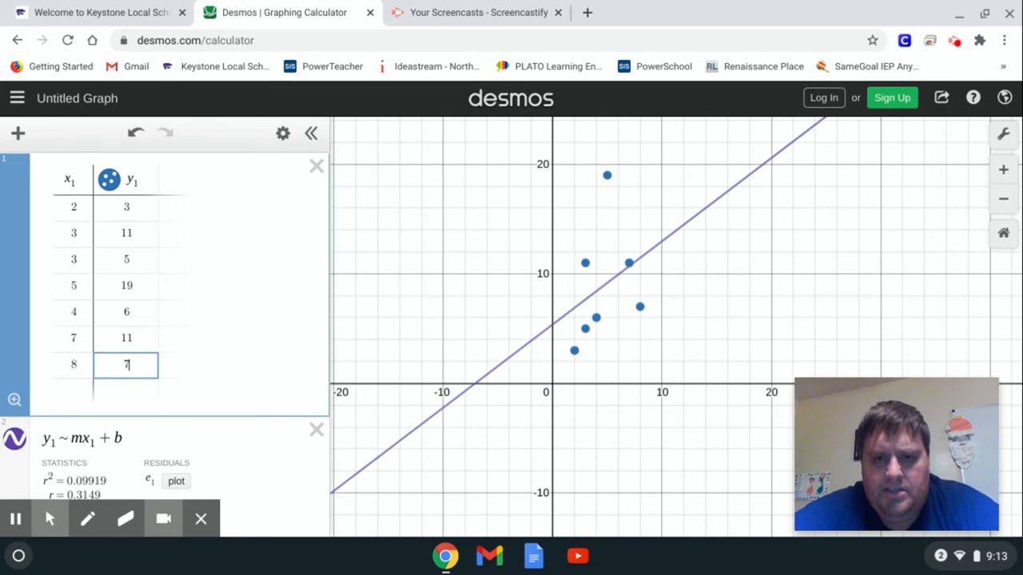
key("BackSpace")
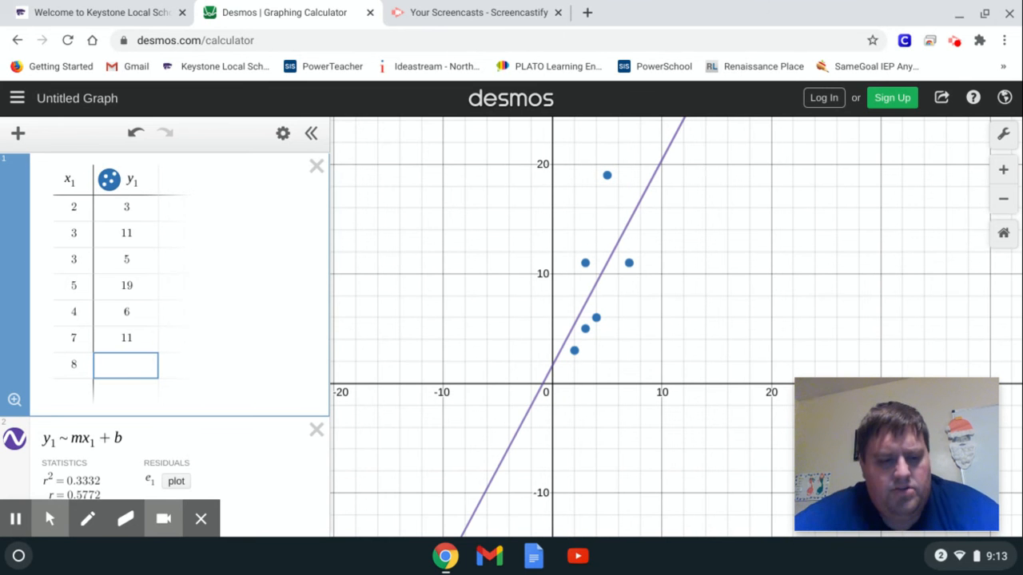
type("20")
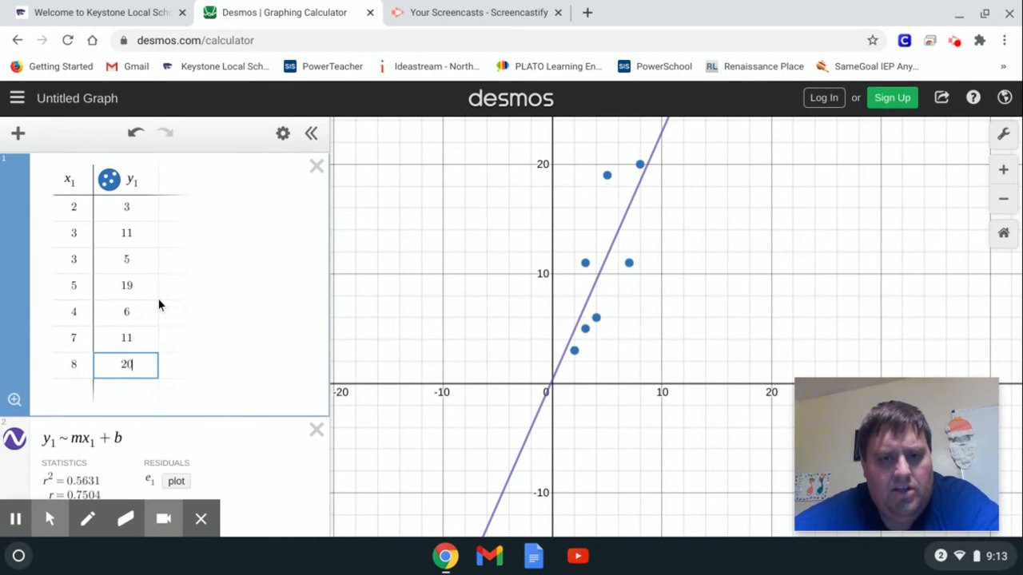
Try 23 and settle on 13 as the last row's y₁ value, and set y₁ to 15 where x₁ is 4
scroll(159, 305, "down", 2)
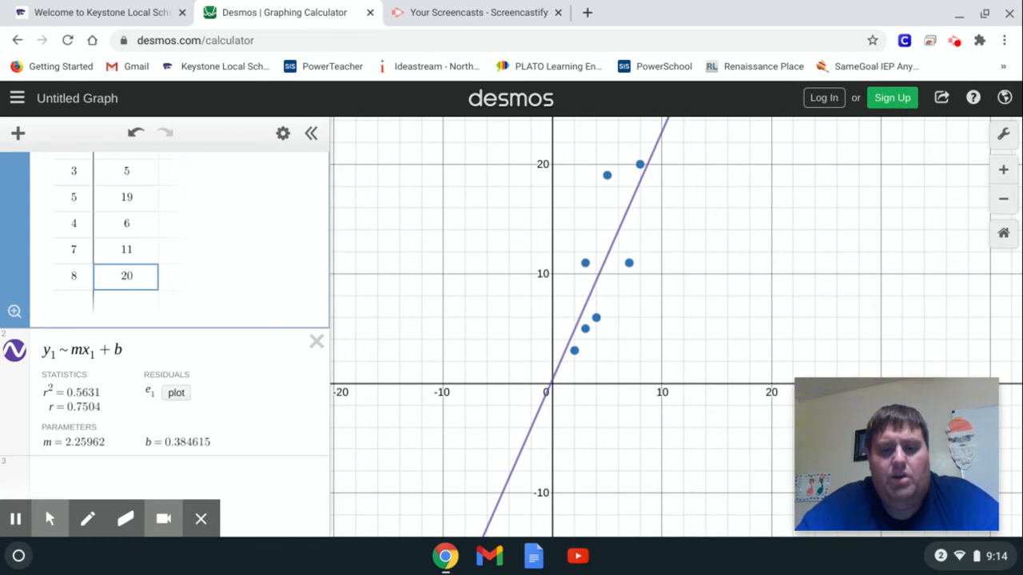
key("BackSpace")
type("3")
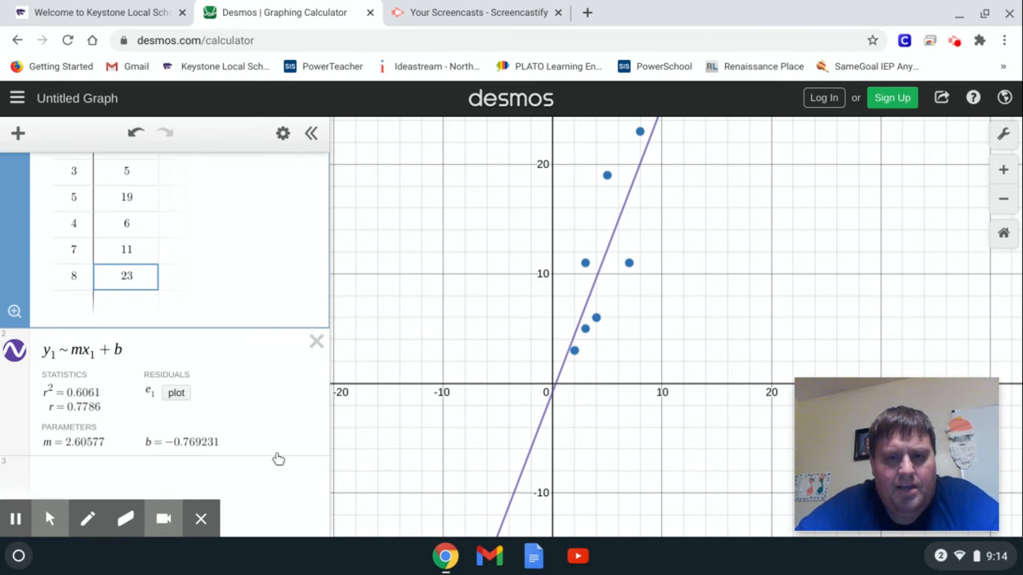
key("BackSpace")
key("BackSpace")
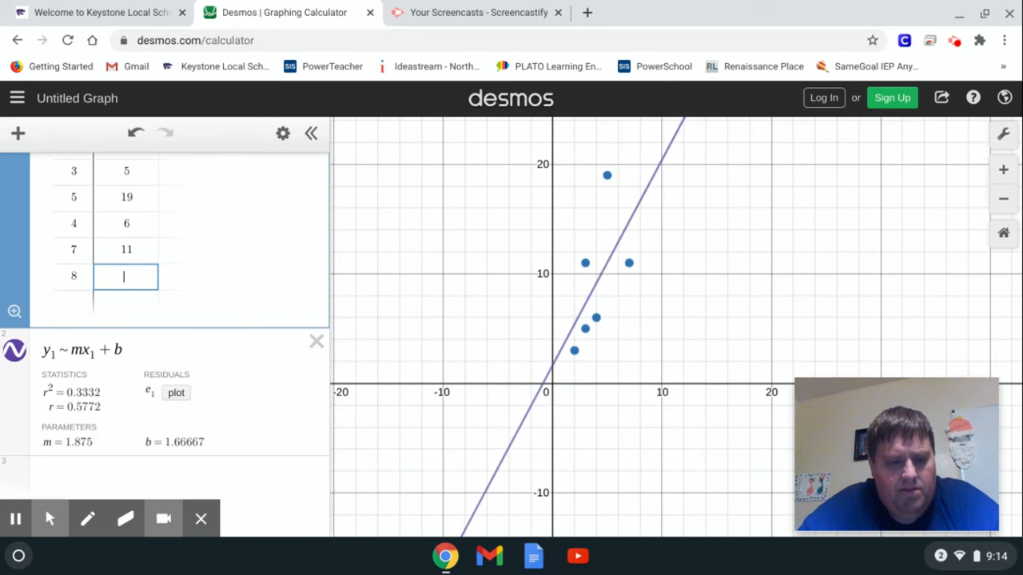
type("13")
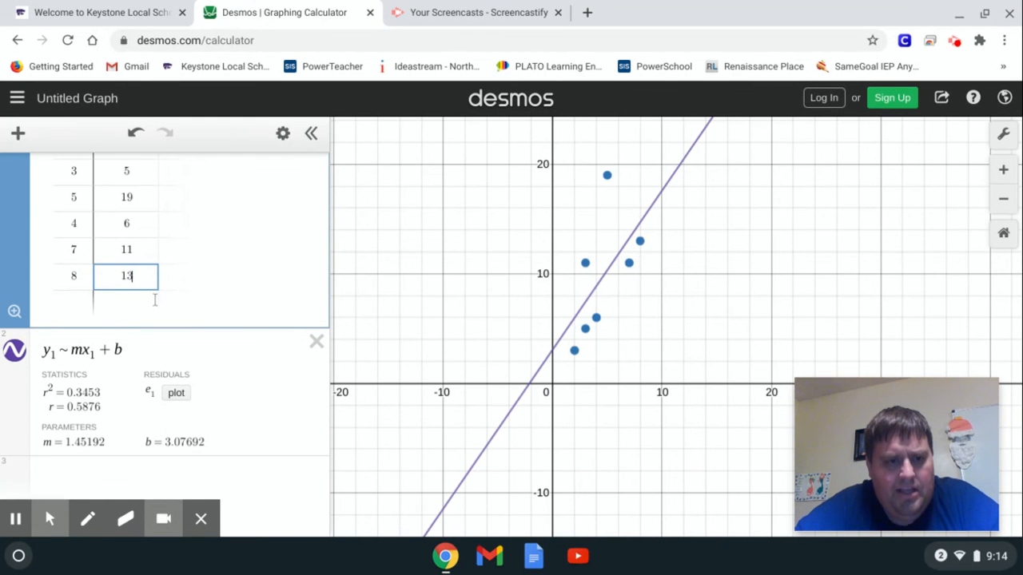
double_click(135, 213)
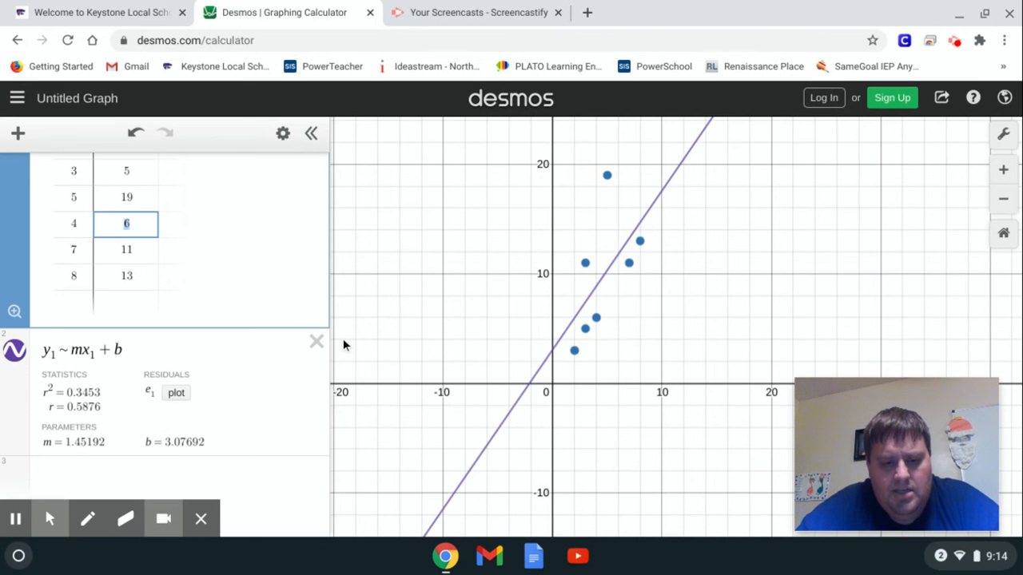
type("15")
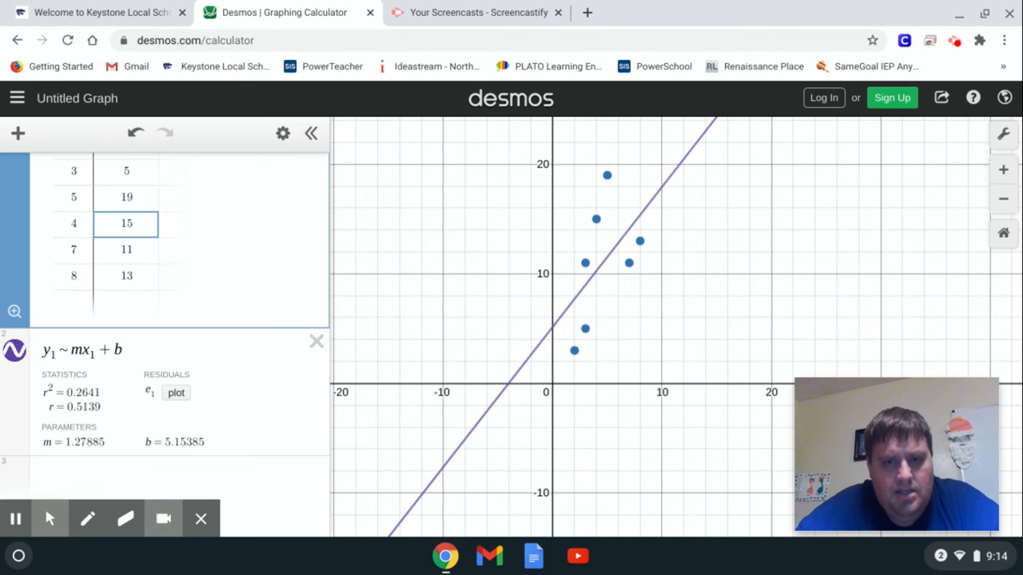
Try 3 as the y₁ value of the last table row and return it to 13
double_click(141, 279)
type("3")
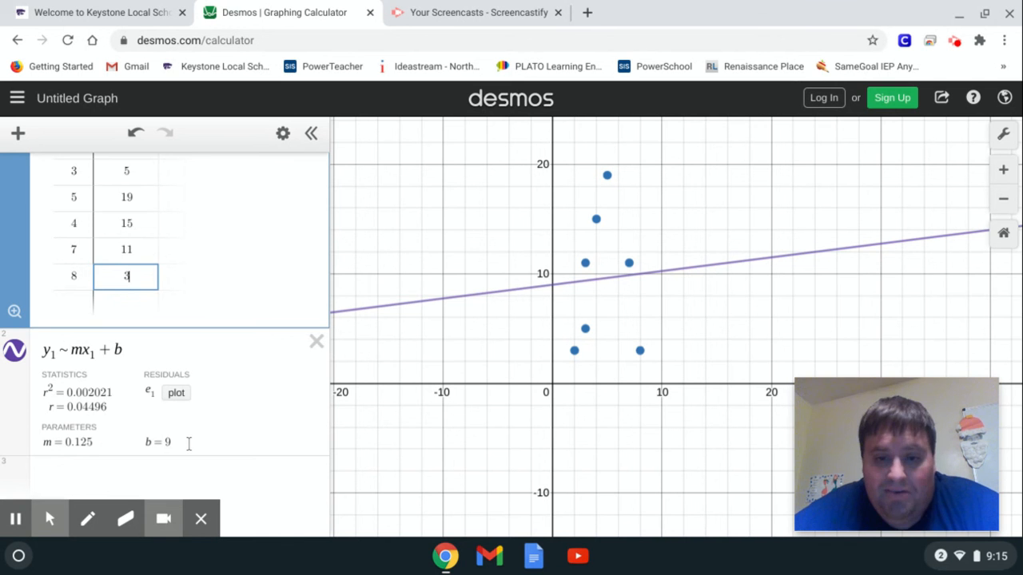
key("BackSpace")
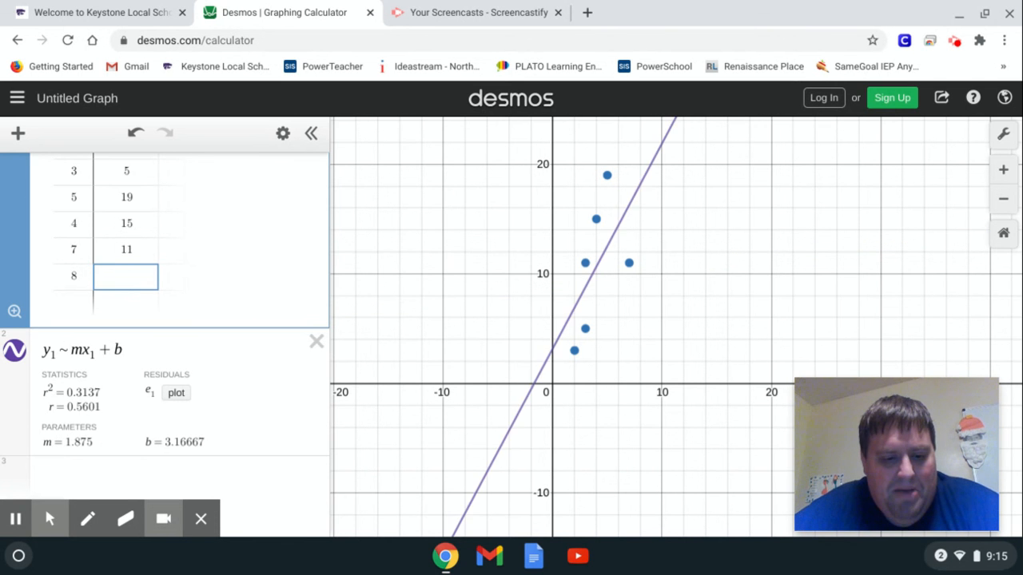
type("13")
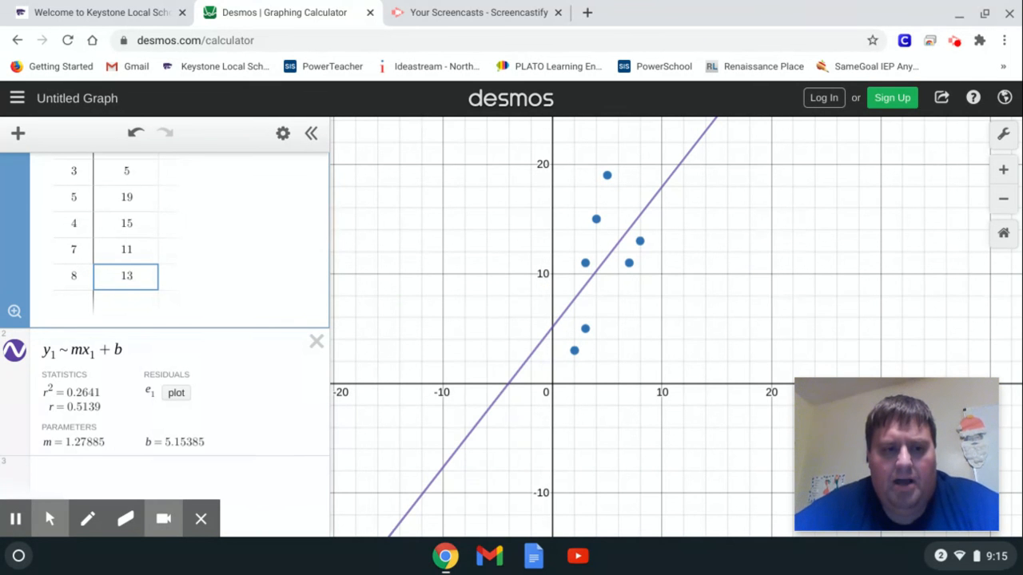
Graph the new best-fit line as its own equation, y = 1.27885x + 5.15, in a new row below the regression
left_click(91, 471)
key("Return")
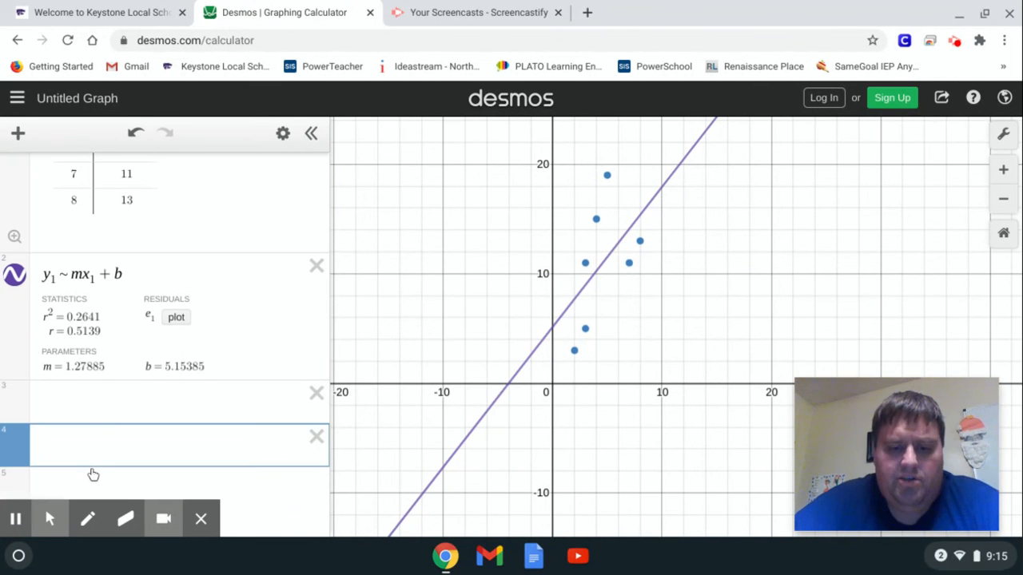
type("y ")
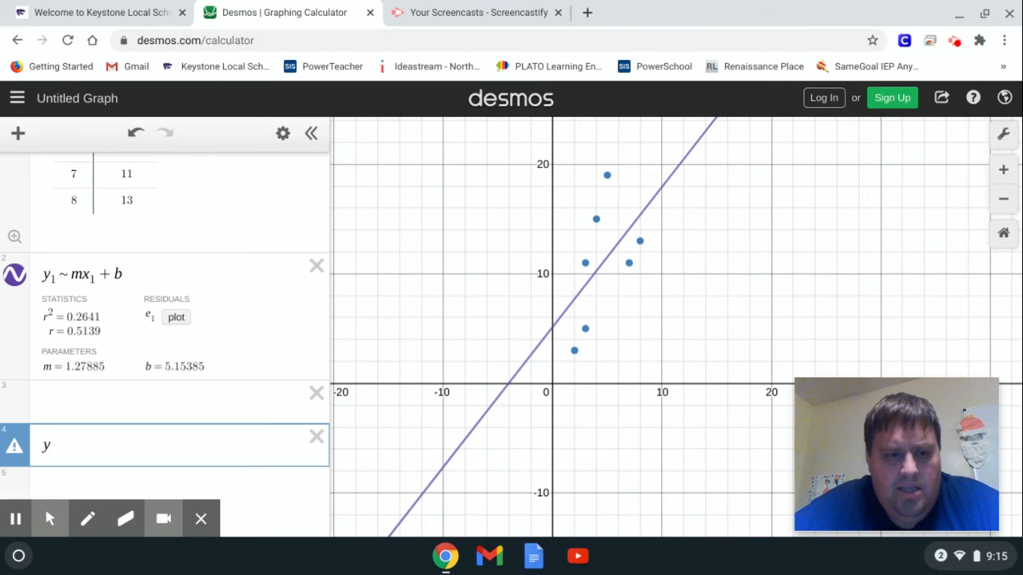
type("= ")
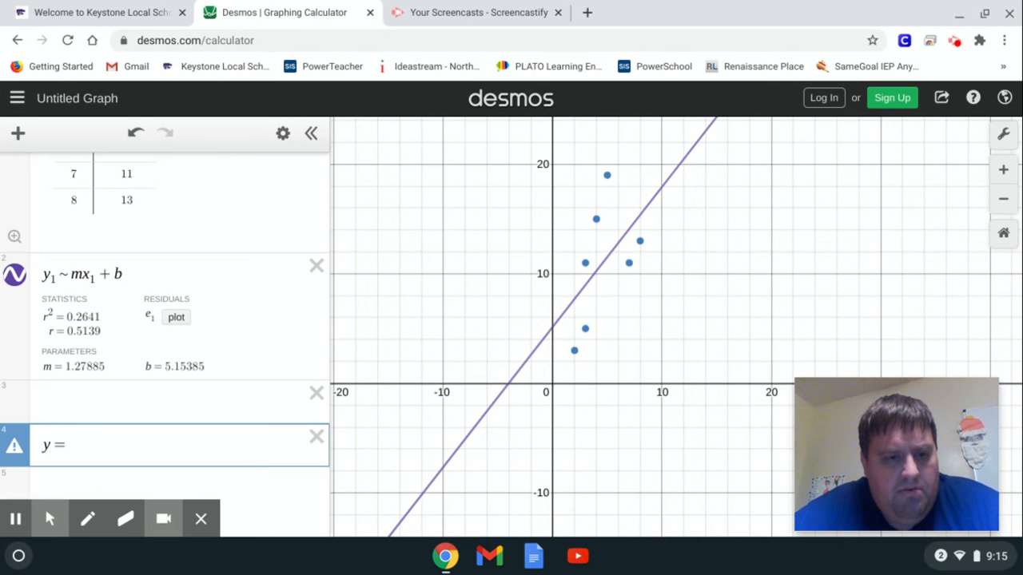
type("1.27")
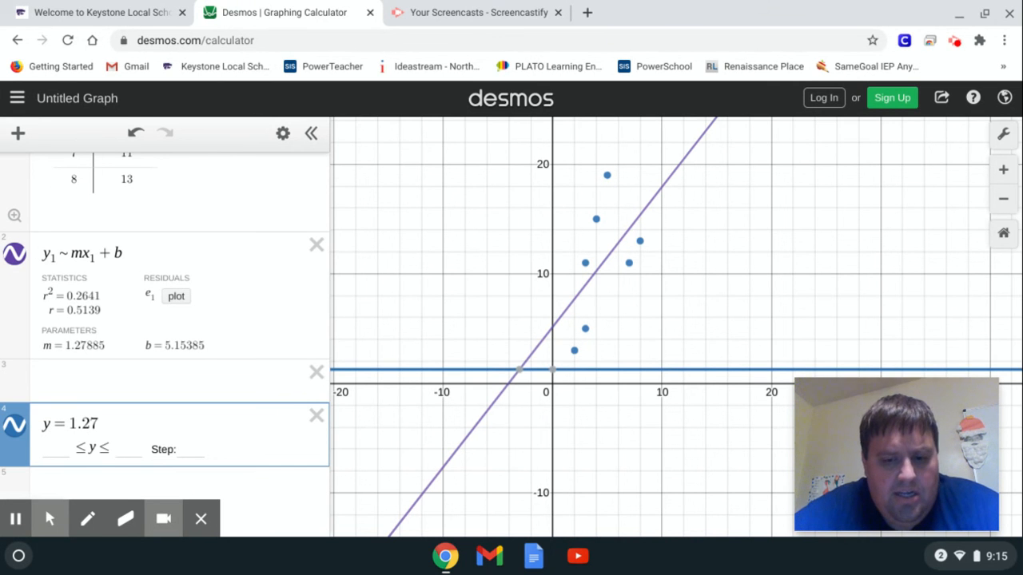
type("885x ")
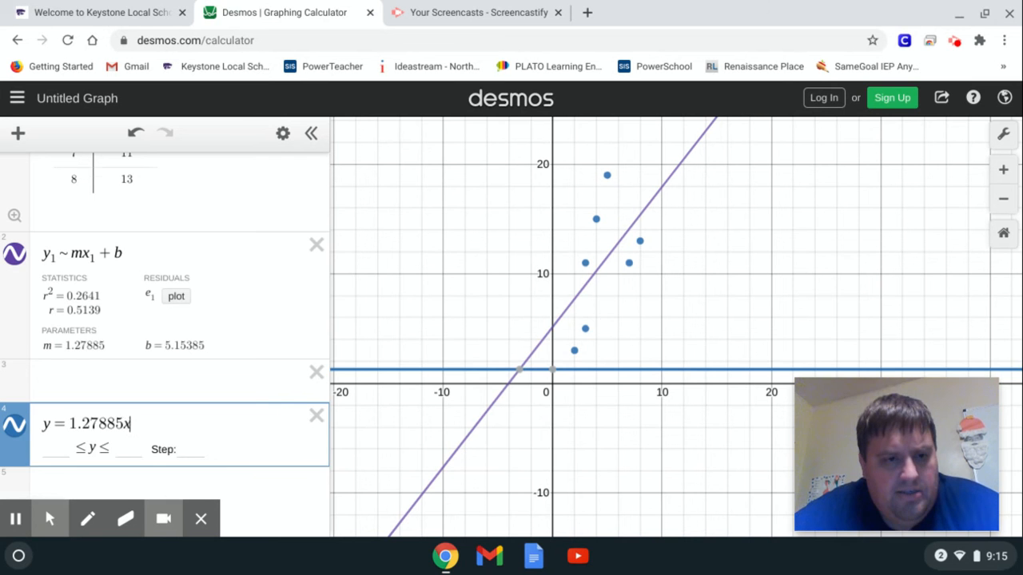
type("+ ")
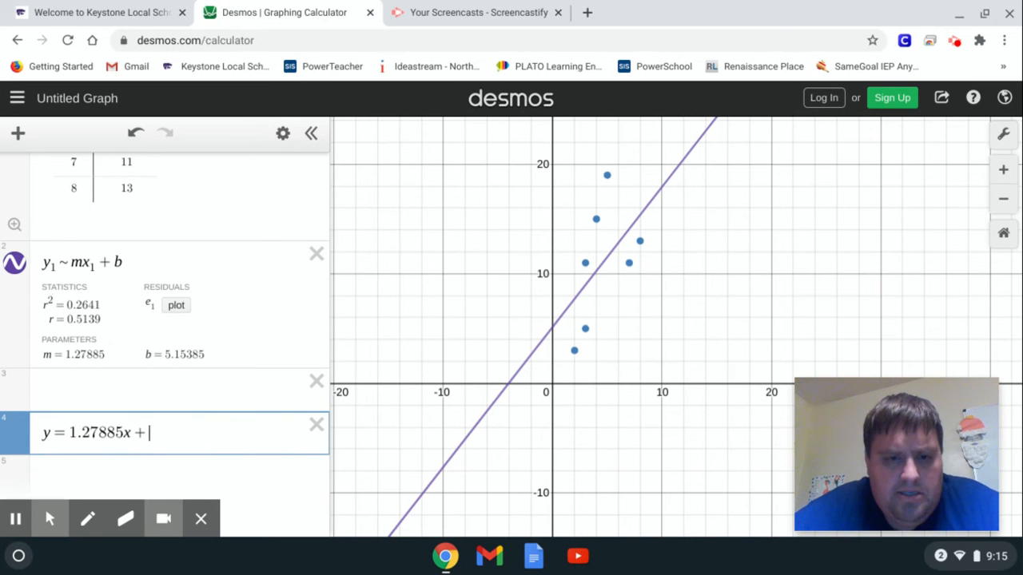
type("5")
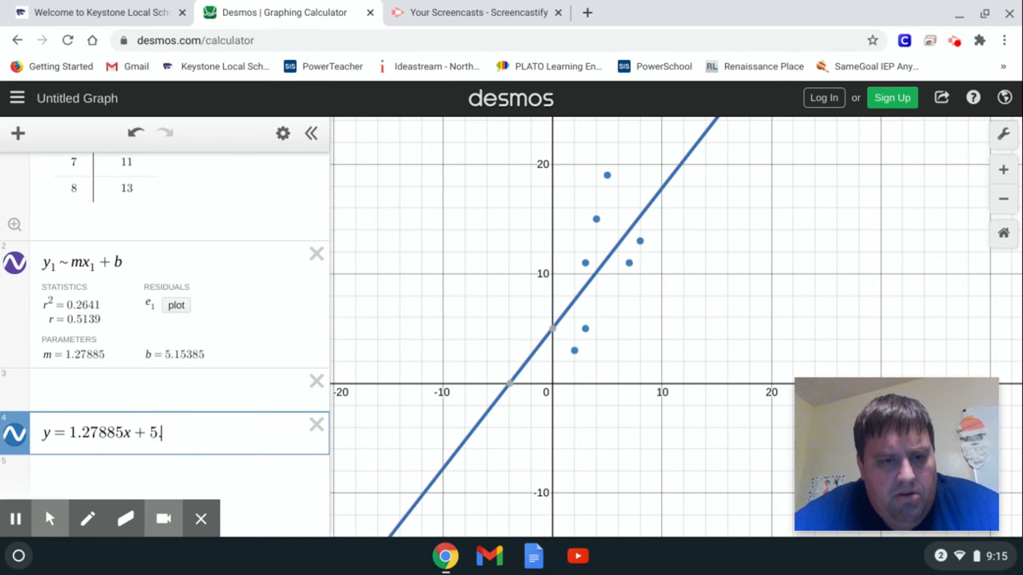
type(".15")
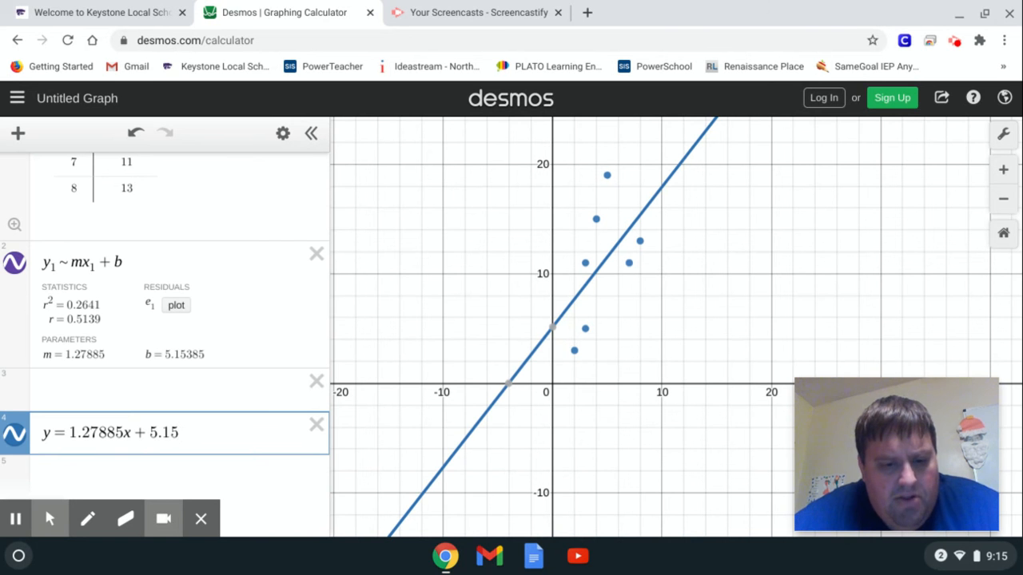
Complete the best-fit line's intercept so the equation reads y = 1.27885x + 5.15385
type("385")
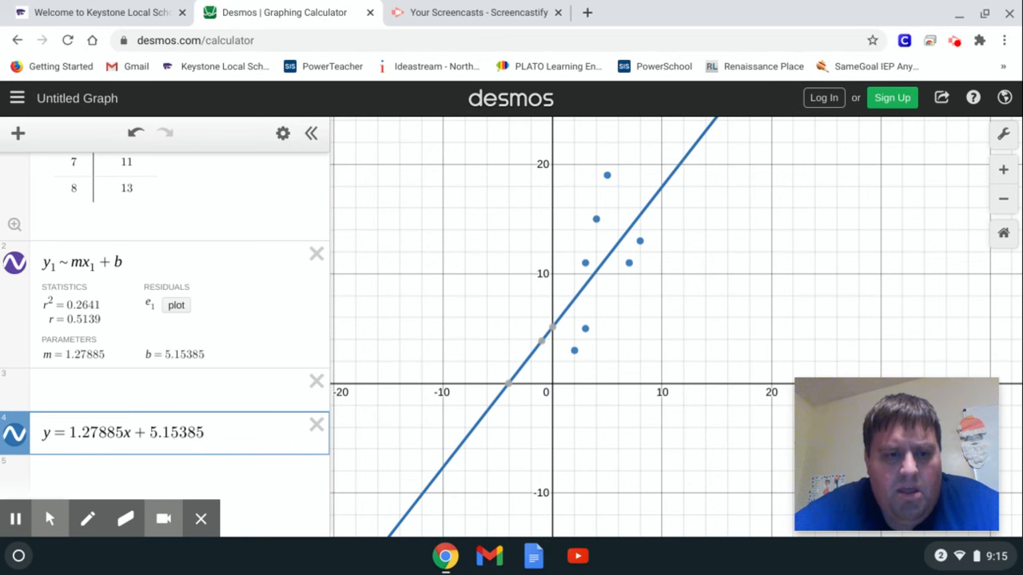
Graph the vertical line x = 30 in a new row and inspect where it crosses the best-fit line
left_click(73, 481)
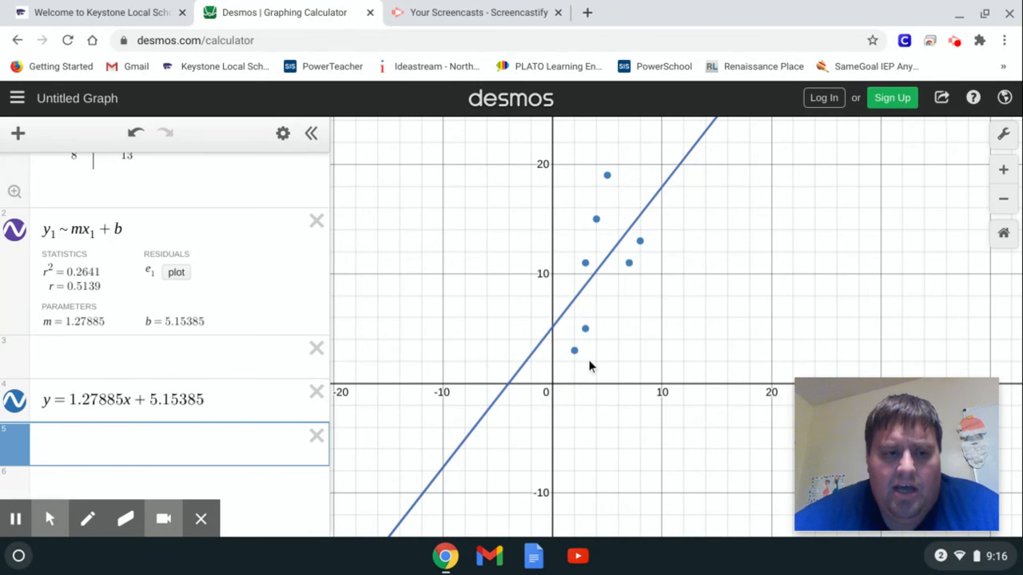
type("x = ")
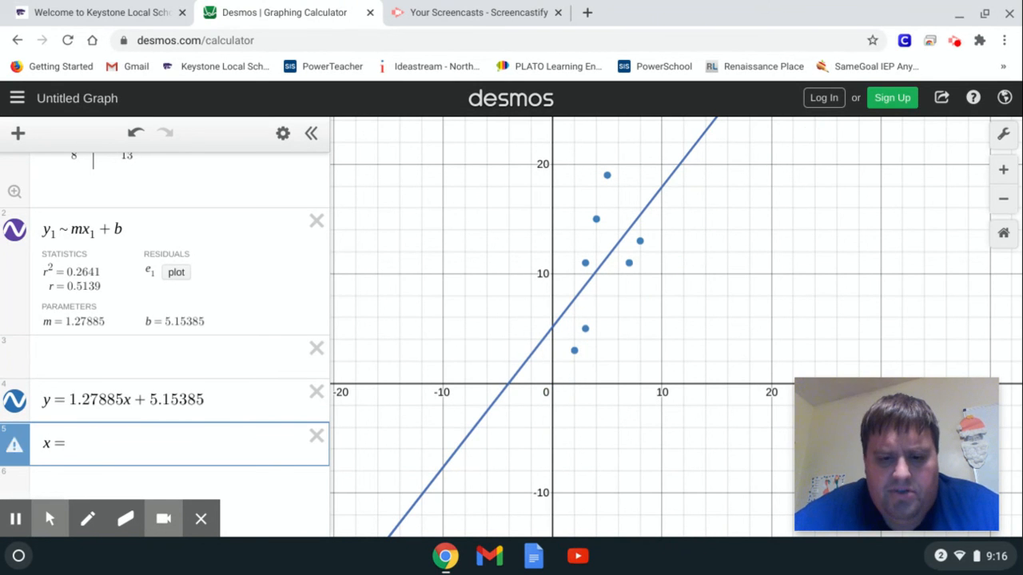
type("30")
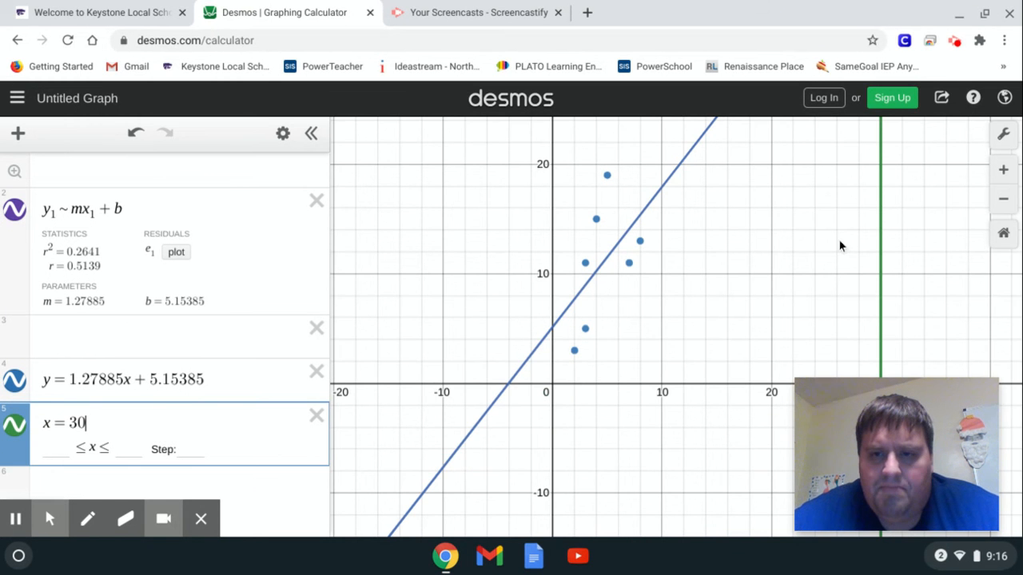
left_click_drag(839, 246, 631, 471)
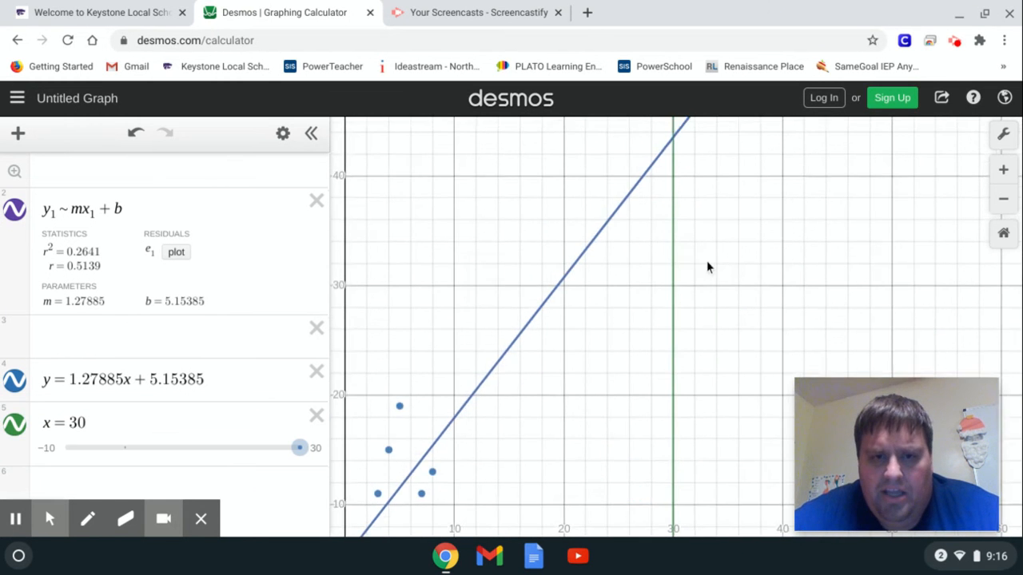
left_click_drag(707, 260, 697, 403)
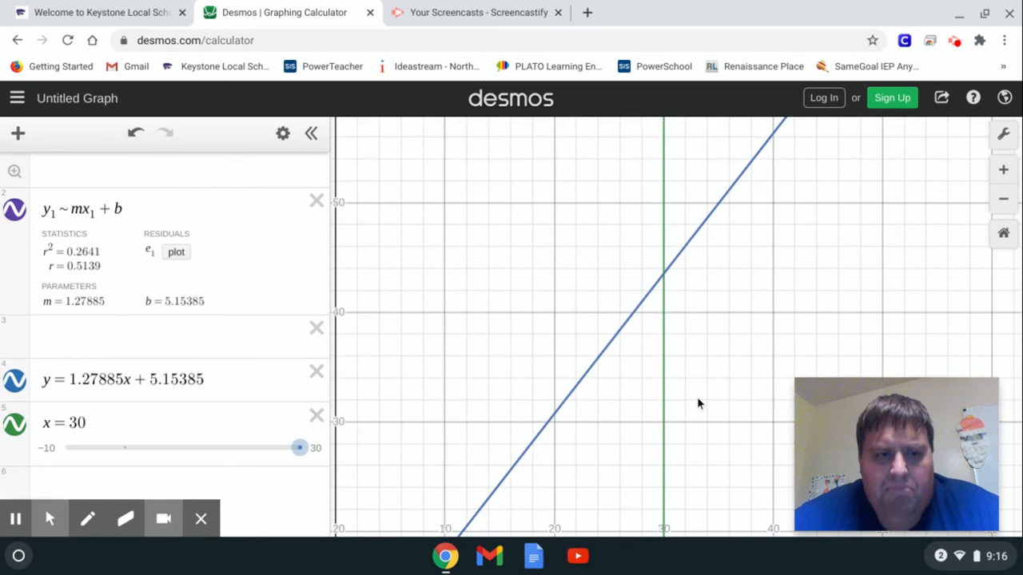
left_click(664, 273)
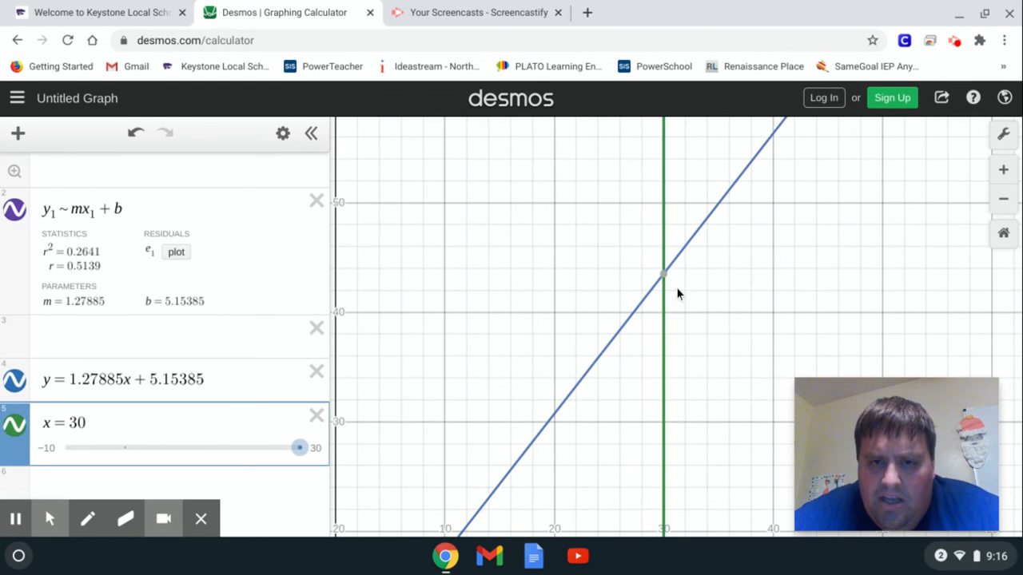
mouse_move(666, 277)
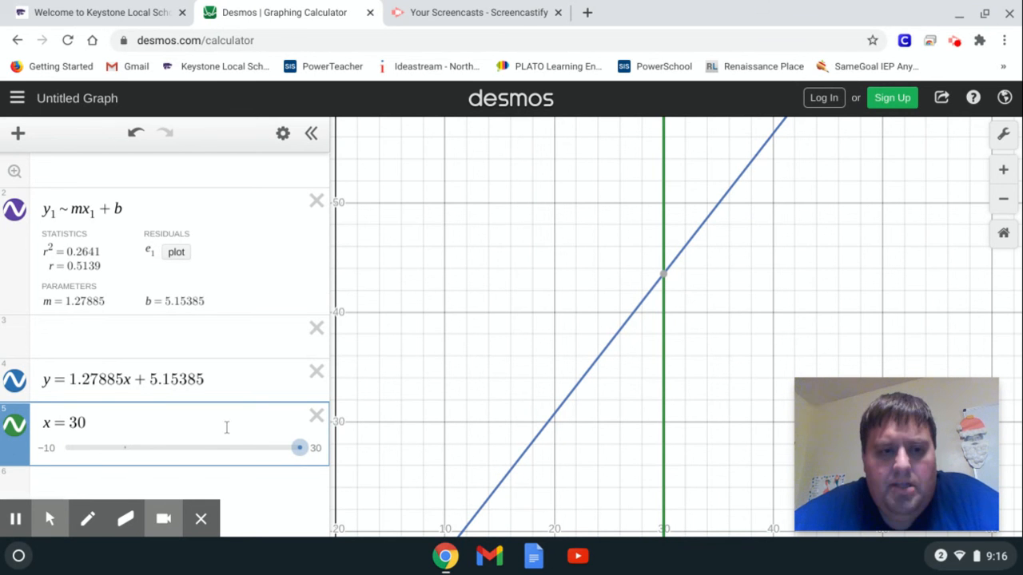
Delete the x = 30 line and bring the plotted table points back into view
left_click(317, 417)
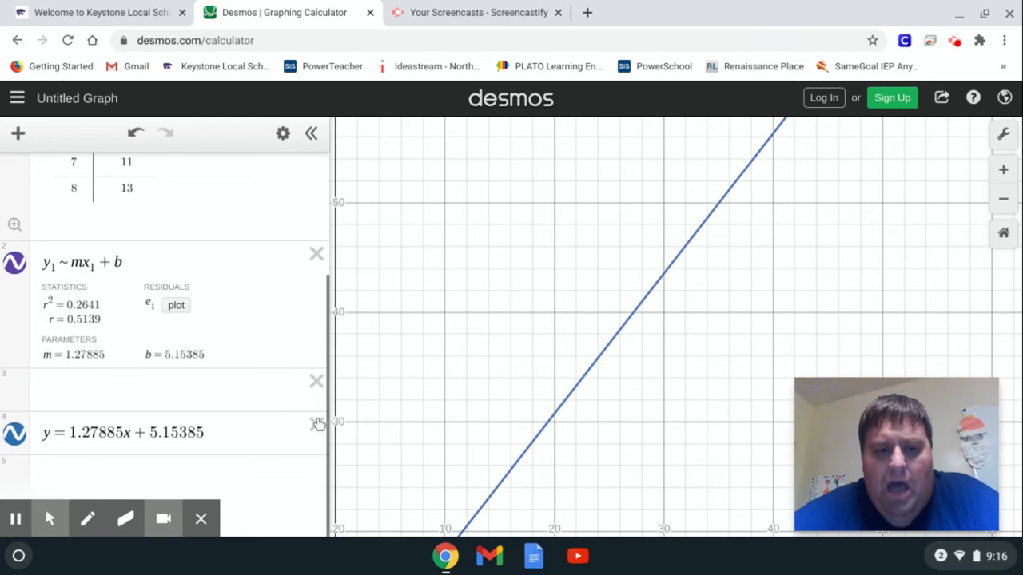
left_click_drag(522, 328, 631, 136)
left_click_drag(557, 323, 575, 280)
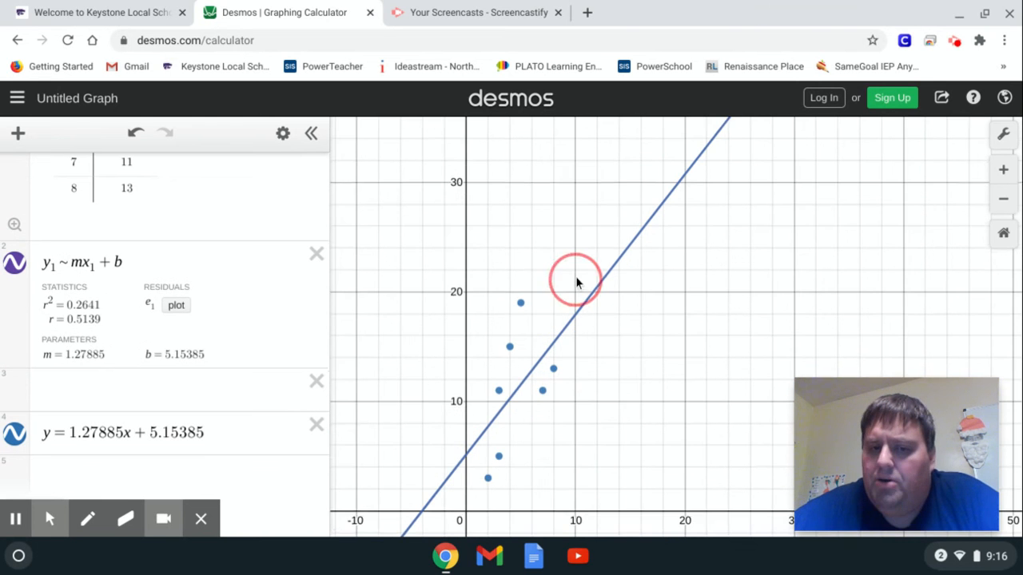
left_click_drag(610, 342, 665, 257)
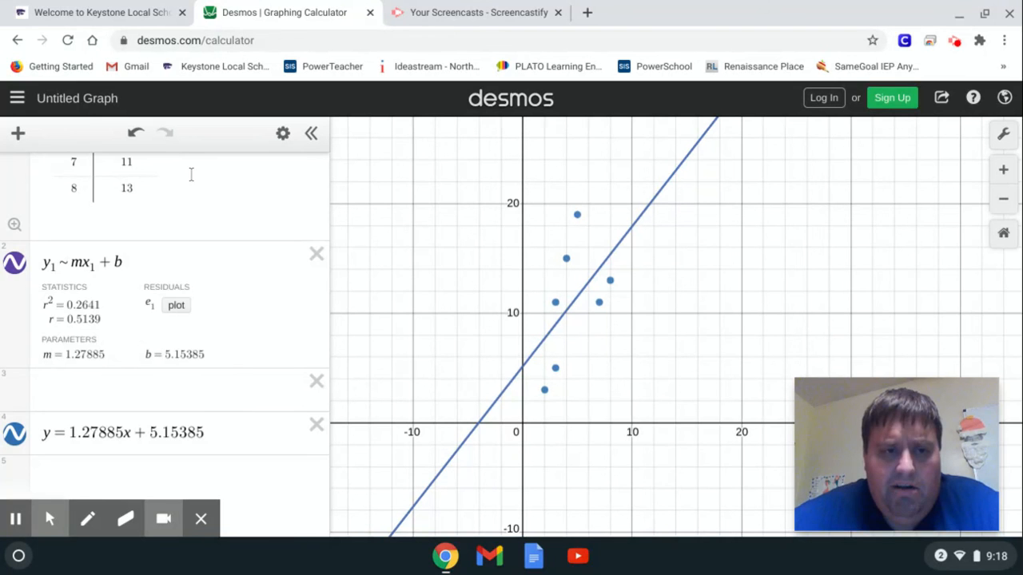
scroll(191, 174, "up", 3)
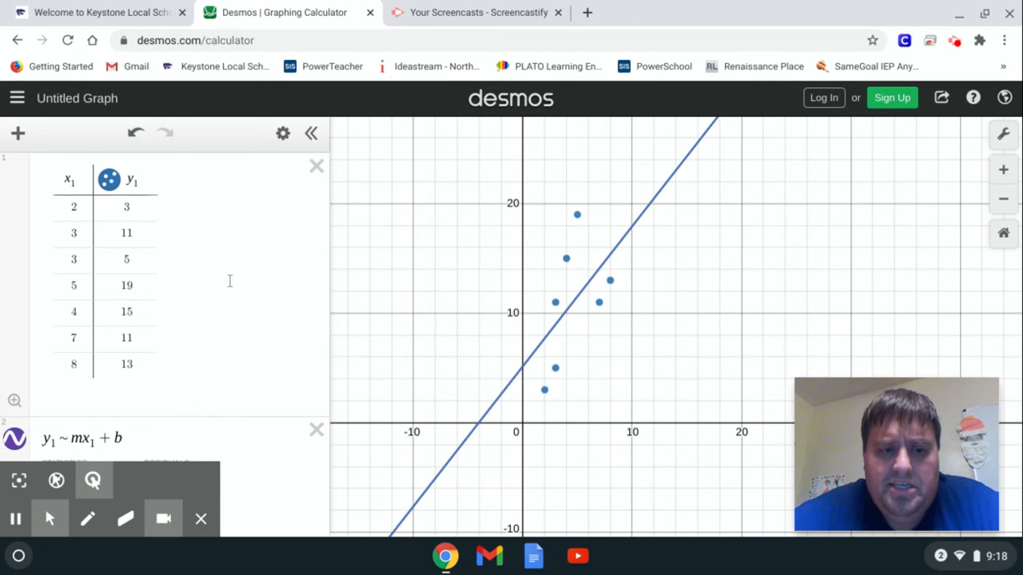
scroll(221, 436, "down", 2)
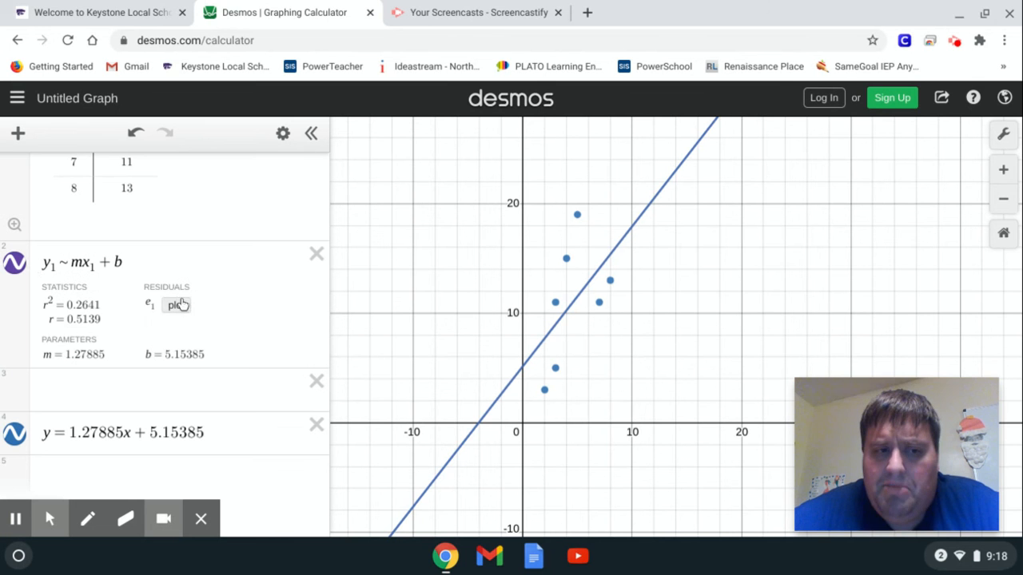